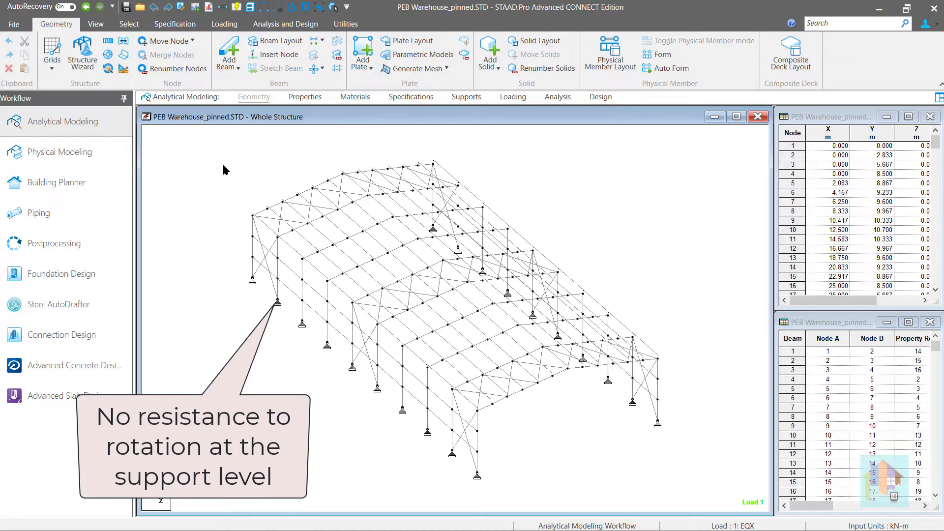
# Show the displacement results for load case 1 EQX with the loading diagram on the pinned warehouse model.
pyautogui.click(96, 241)
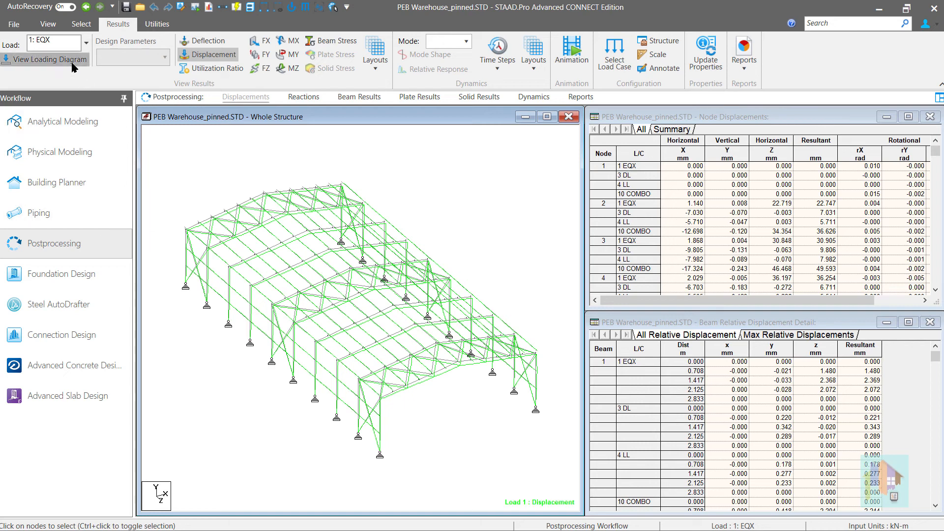
pyautogui.click(44, 59)
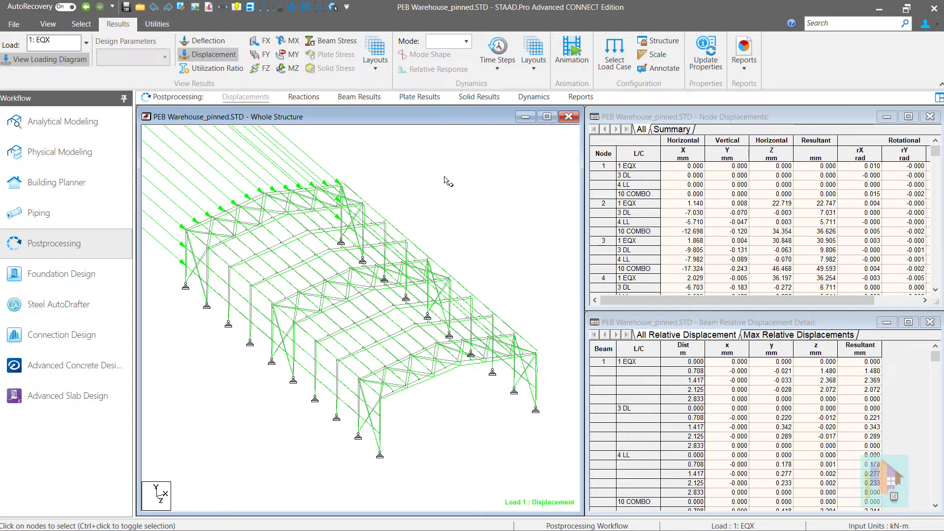
pyautogui.keyDown('ctrl'); pyautogui.scroll(4, 467, 210); pyautogui.keyUp('ctrl')
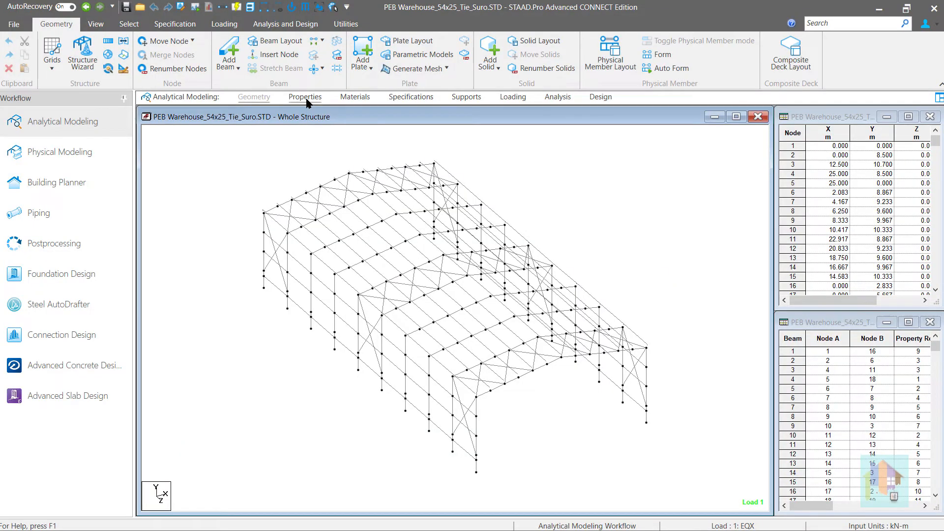
# Inspect the member properties and highlight the members assigned the Rect 0.60x0.60 concrete section.
pyautogui.click(305, 98)
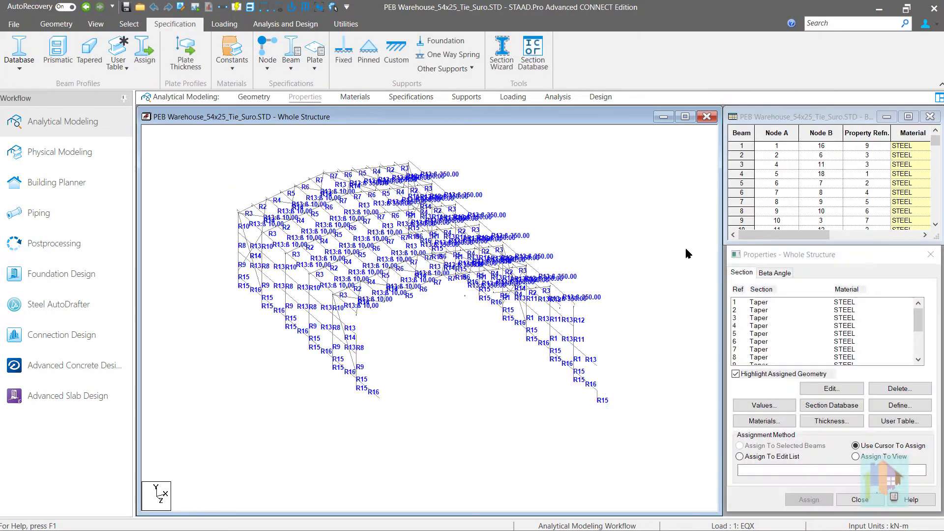
pyautogui.scroll(-1, 790, 342)
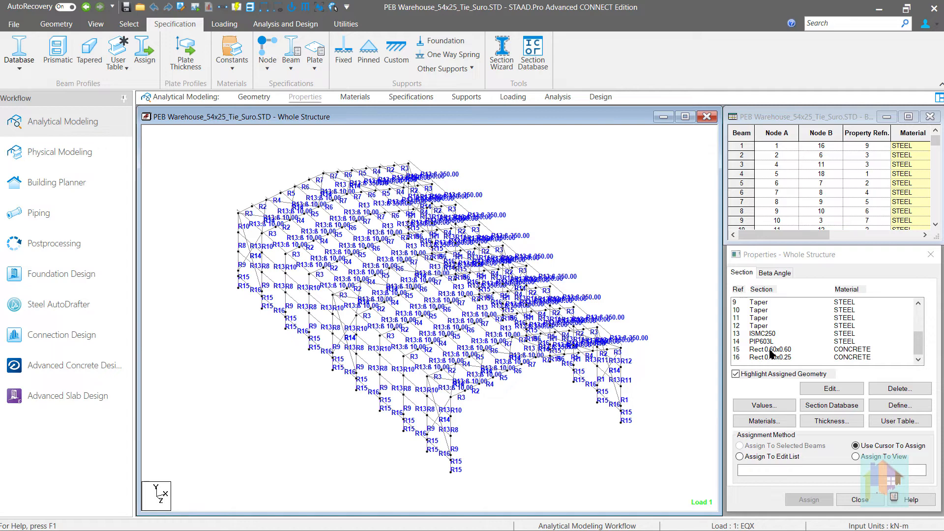
pyautogui.click(770, 349)
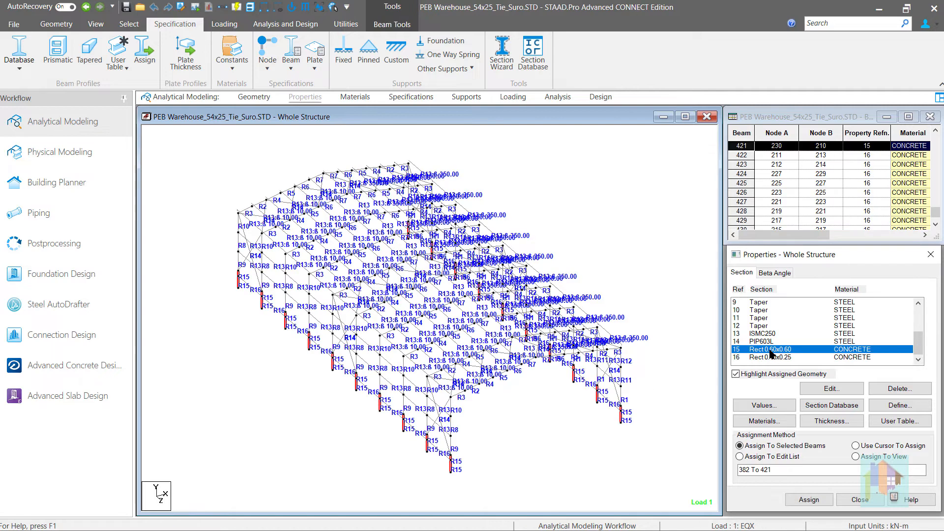
pyautogui.click(638, 248)
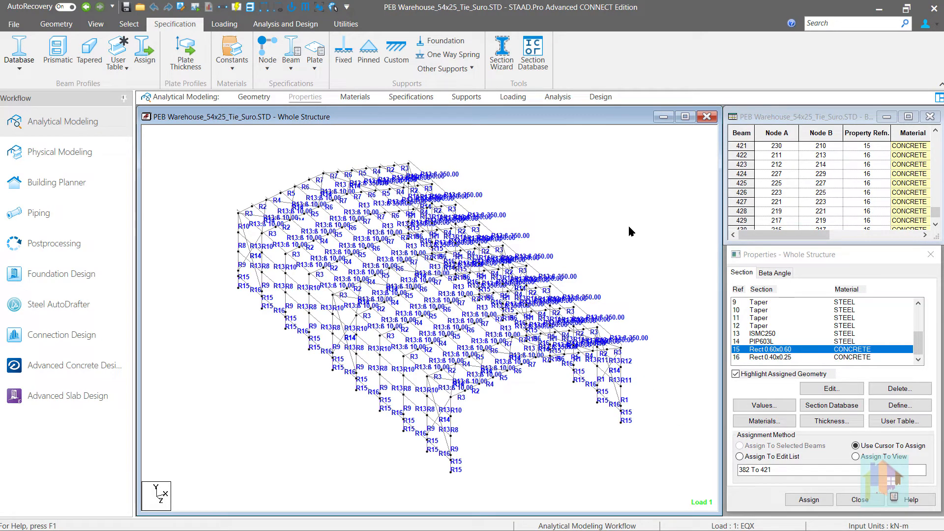
# Open a 3D rendering of the whole structure and examine the concrete pedestals and tie beams from different angles.
pyautogui.rightClick(627, 224)
pyautogui.click(704, 522)
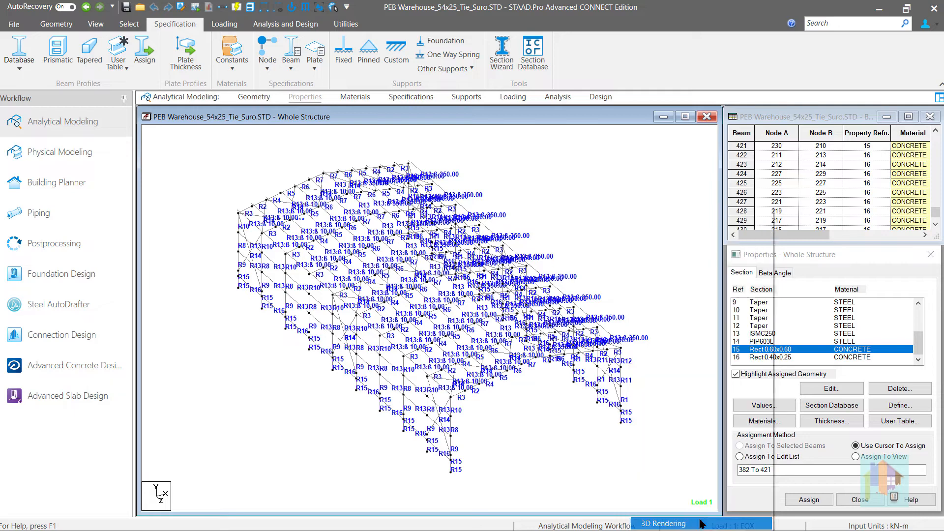
pyautogui.scroll(7, 484, 269)
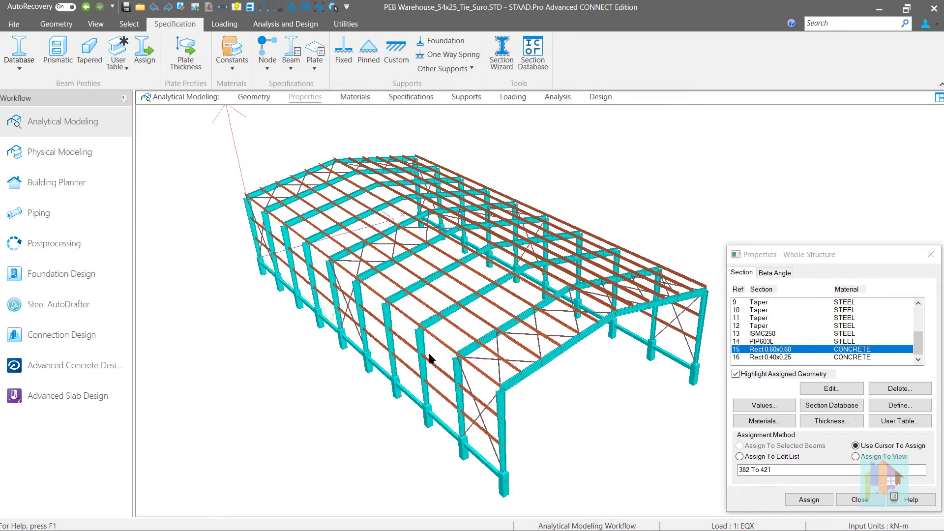
pyautogui.moveTo(433, 359); pyautogui.dragTo(479, 334)
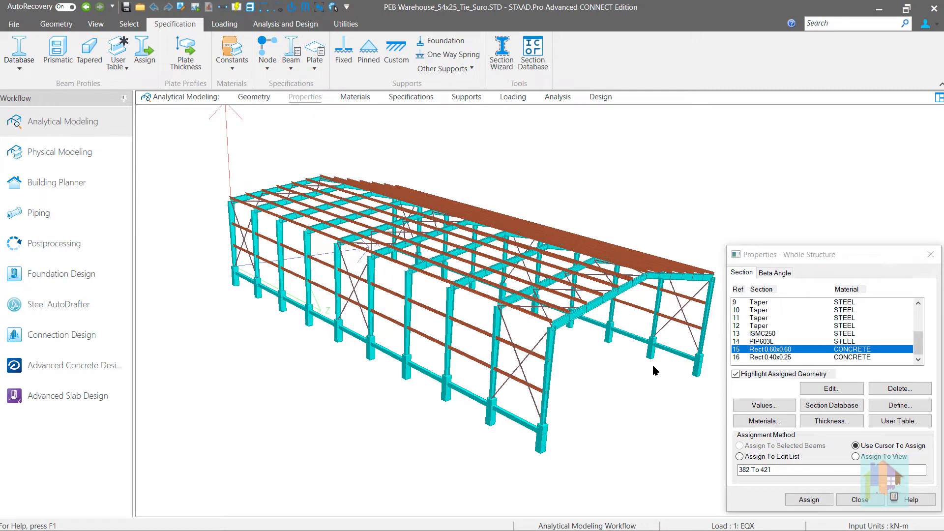
pyautogui.moveTo(653, 366); pyautogui.dragTo(598, 358, button='middle')
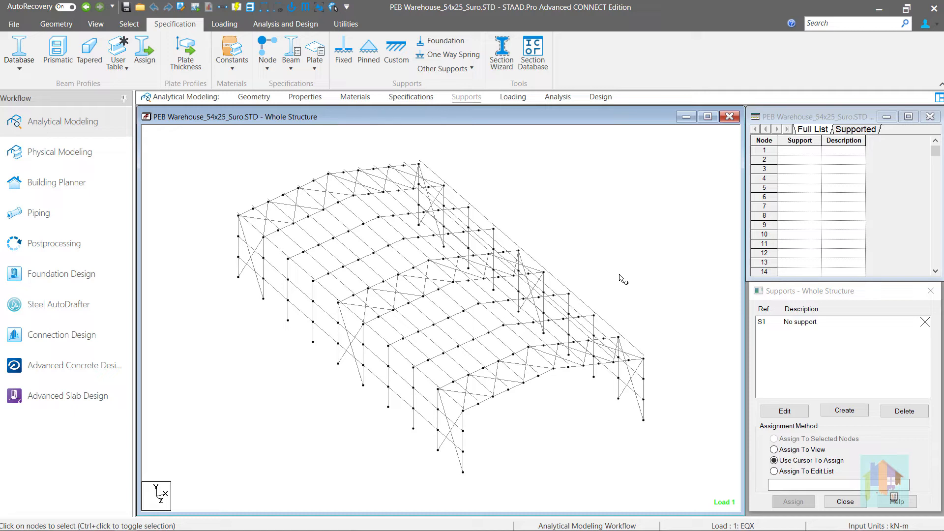
# In a front view, select the column base nodes along both sides and create and assign a Fixed support to them.
pyautogui.click(640, 424)
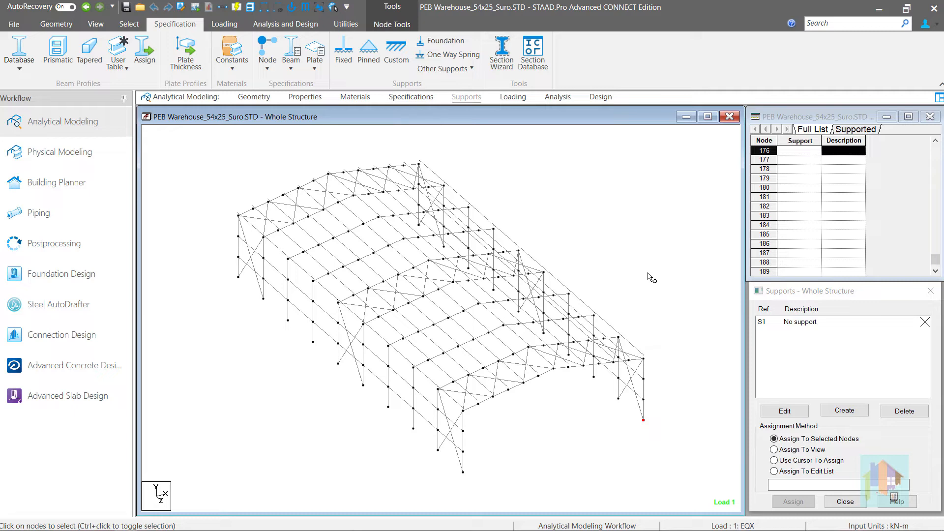
pyautogui.click(615, 227)
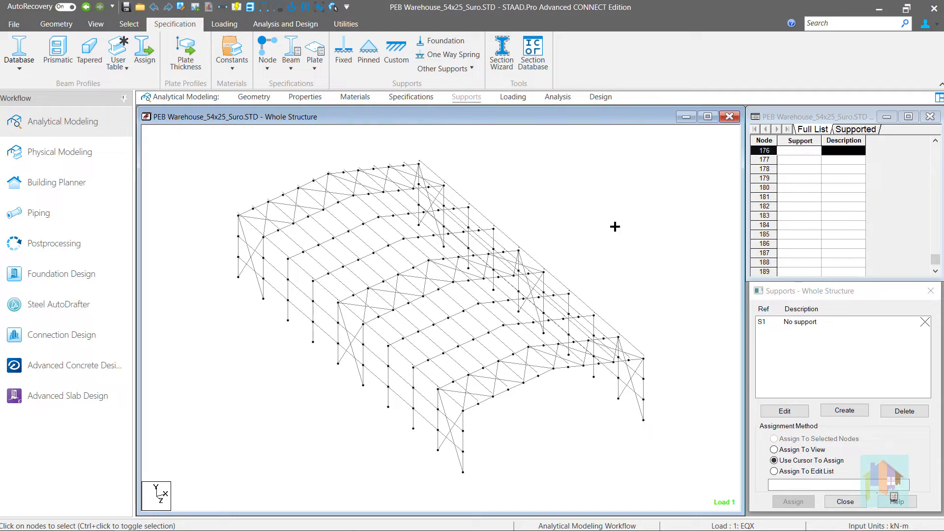
pyautogui.rightClick(615, 227)
pyautogui.click(772, 253)
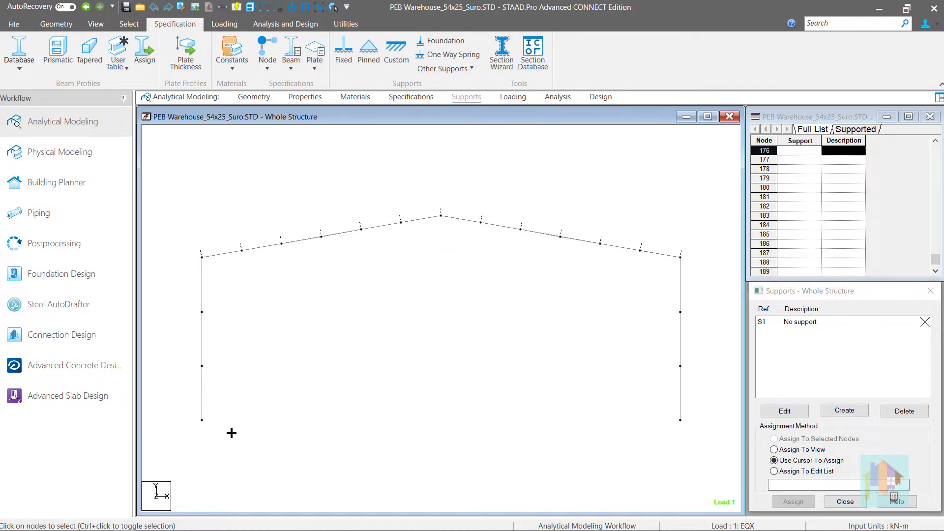
pyautogui.moveTo(231, 433); pyautogui.dragTo(177, 398)
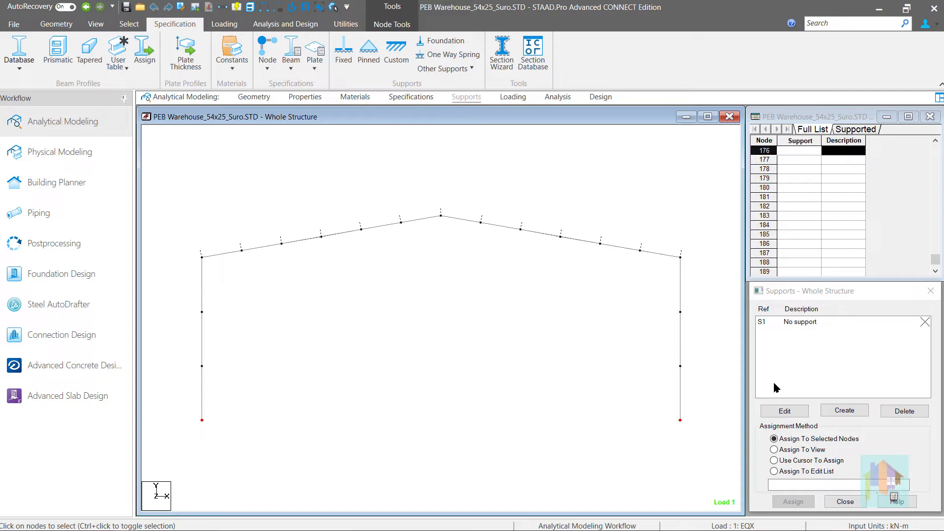
pyautogui.click(844, 411)
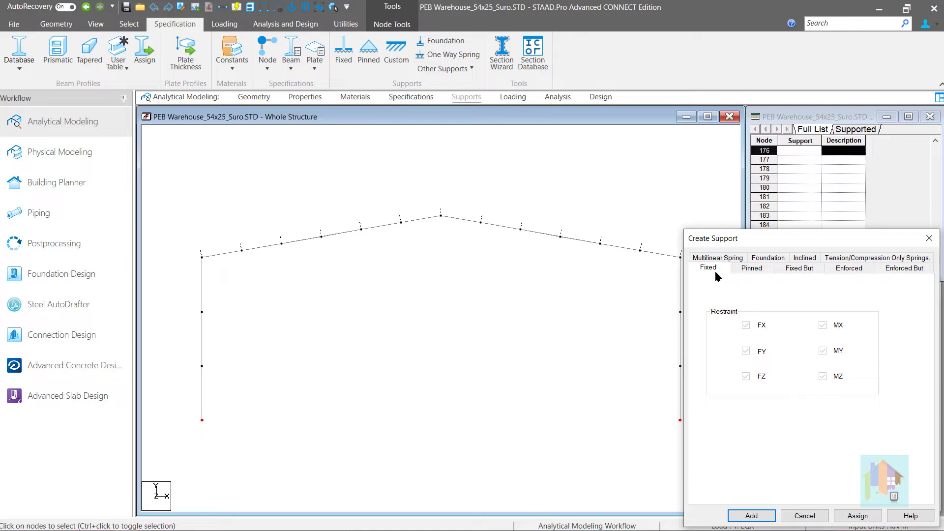
pyautogui.click(865, 516)
pyautogui.click(774, 461)
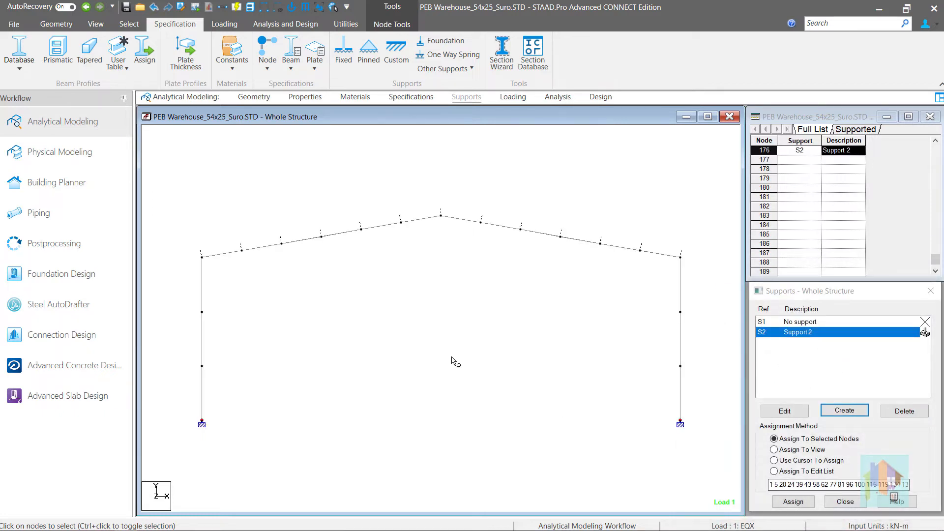
pyautogui.rightClick(446, 329)
pyautogui.click(588, 338)
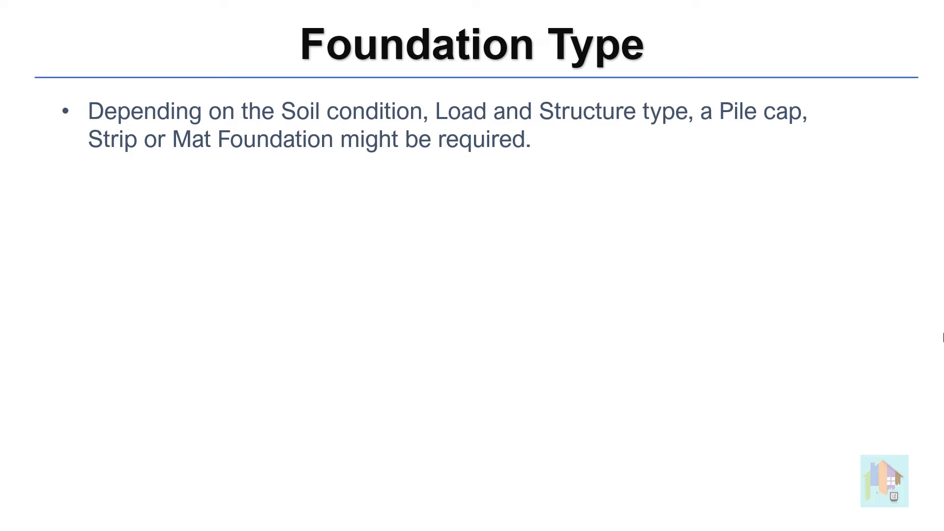
pyautogui.press('Right')
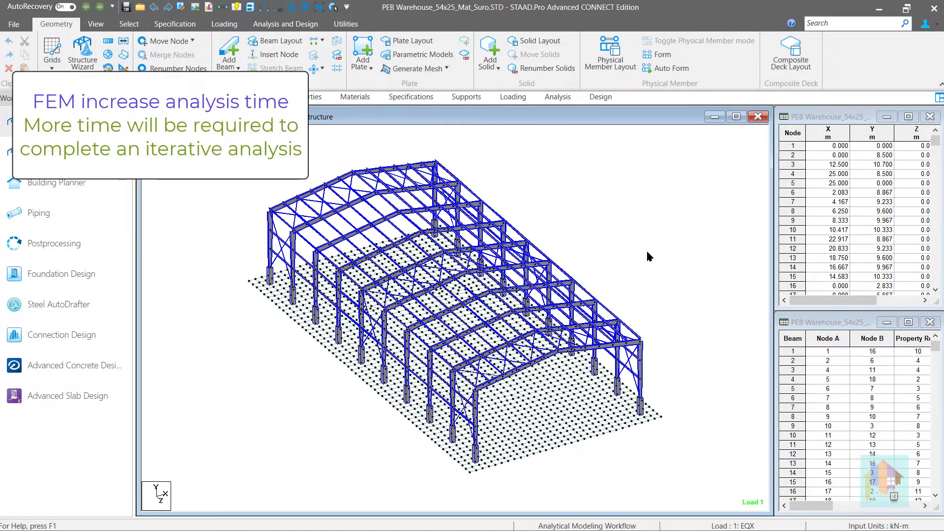
# Examine the warehouse model on its mat foundation in front view and in isometric view.
pyautogui.rightClick(647, 250)
pyautogui.click(805, 278)
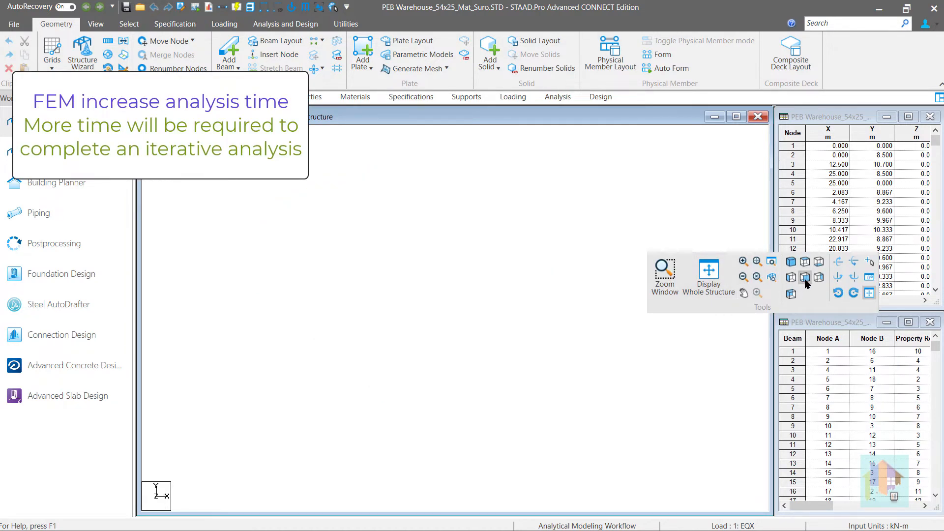
pyautogui.click(735, 343)
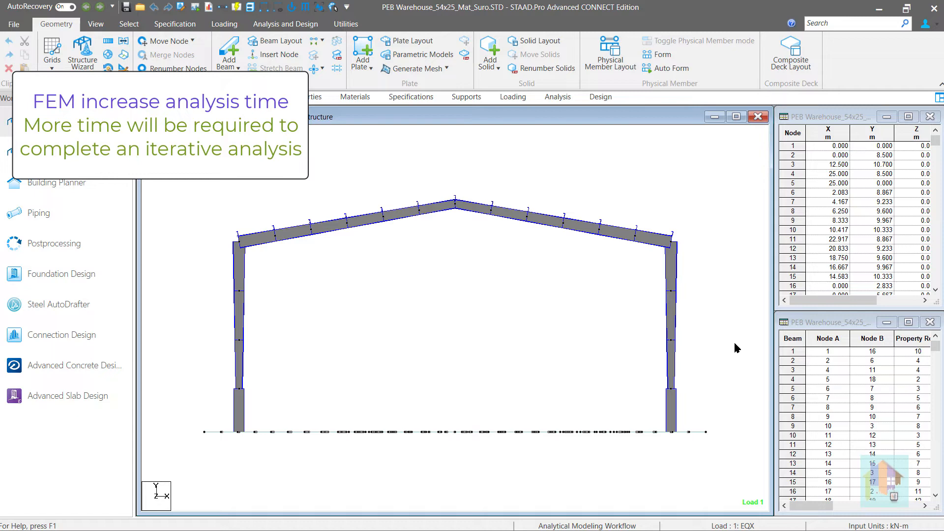
pyautogui.press('space')
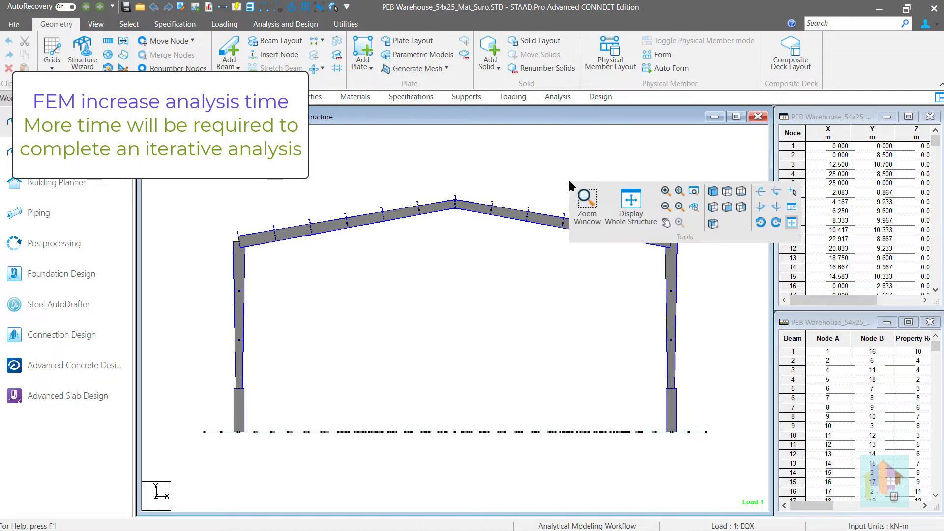
pyautogui.click(639, 204)
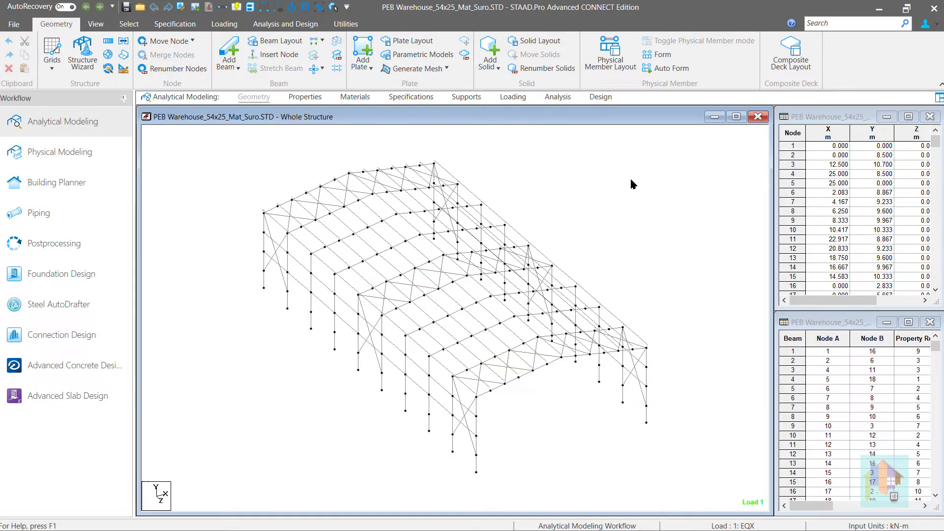
# Open the steel design commands for AISC 360-16 and read the description of the SELECT command without adding it.
pyautogui.click(601, 96)
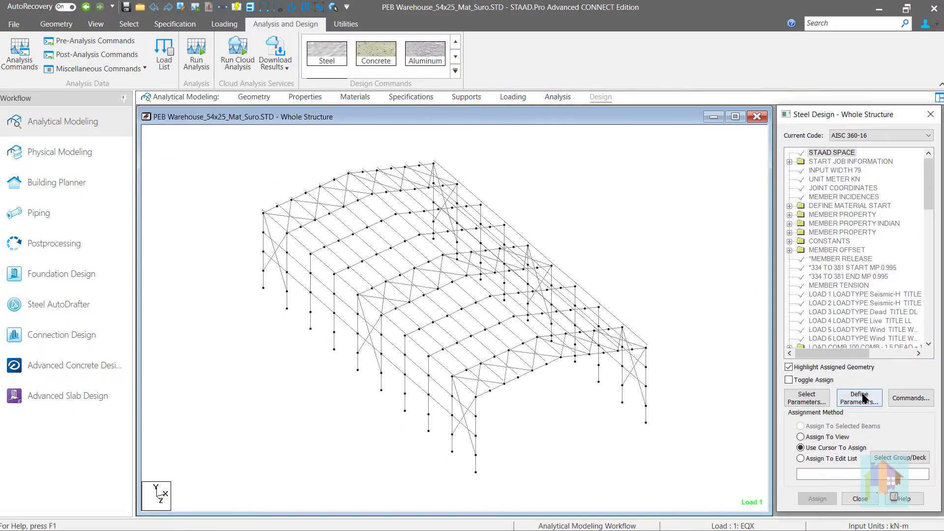
pyautogui.click(892, 399)
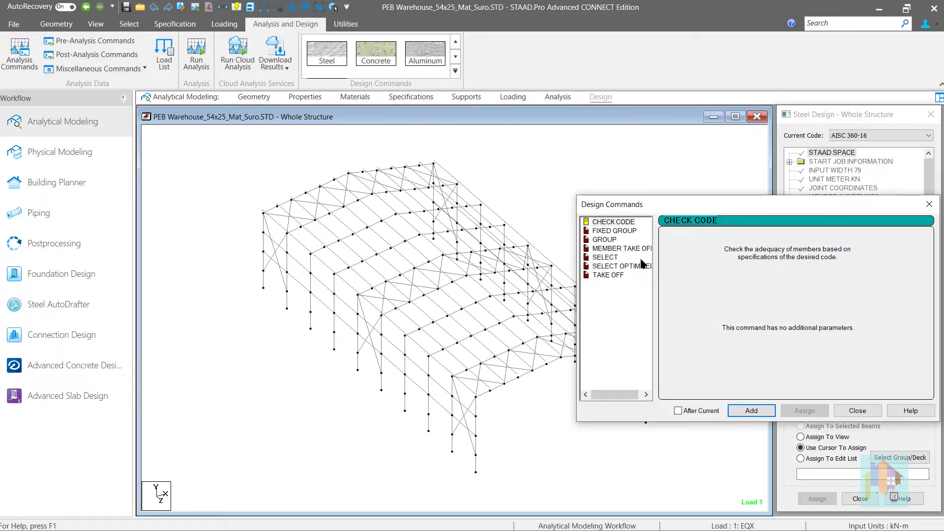
pyautogui.click(614, 257)
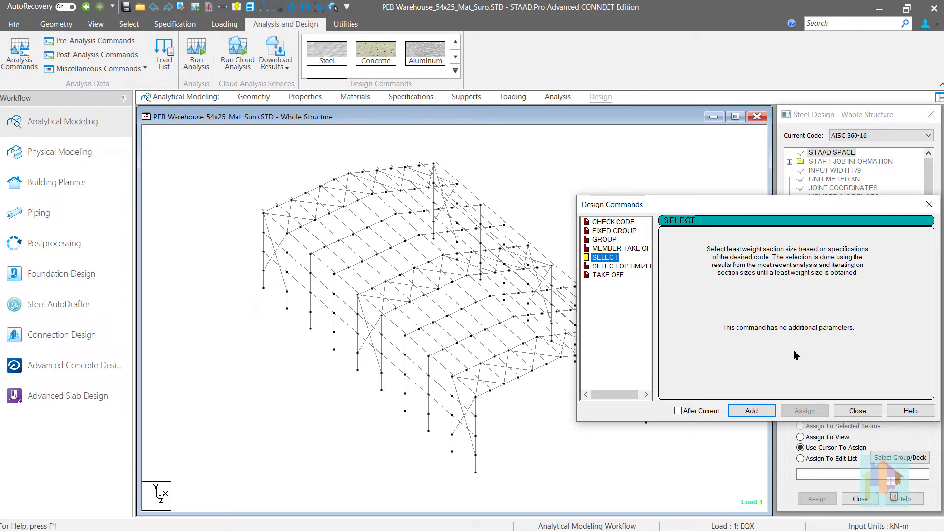
pyautogui.click(872, 409)
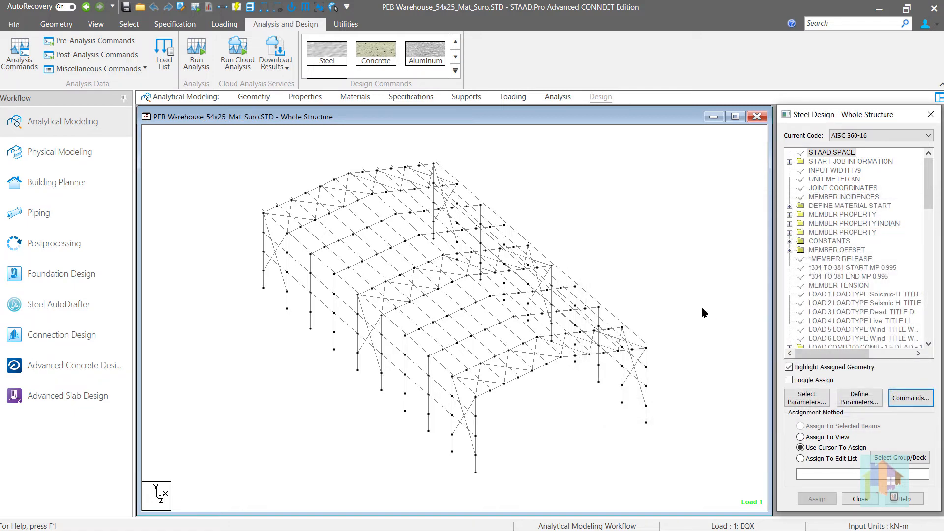
pyautogui.click(696, 305)
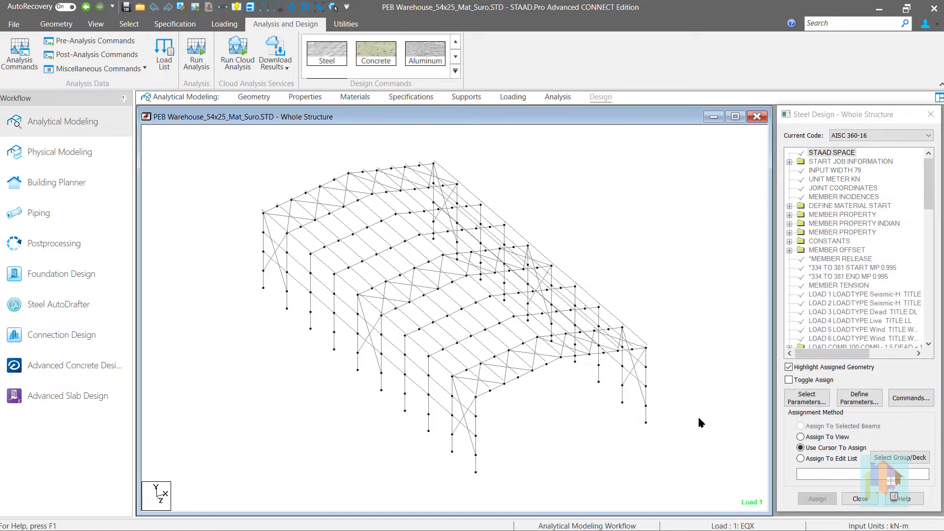
pyautogui.click(644, 414)
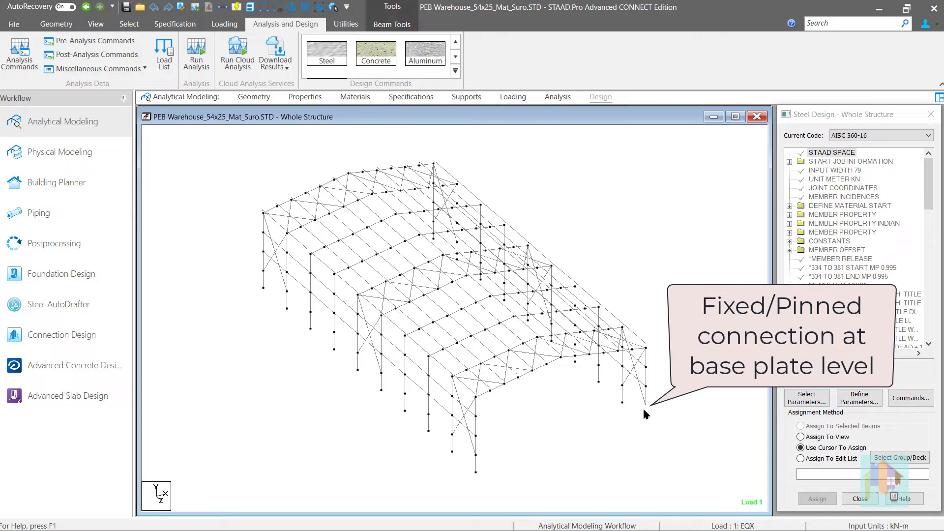
pyautogui.click(645, 413)
pyautogui.click(663, 408)
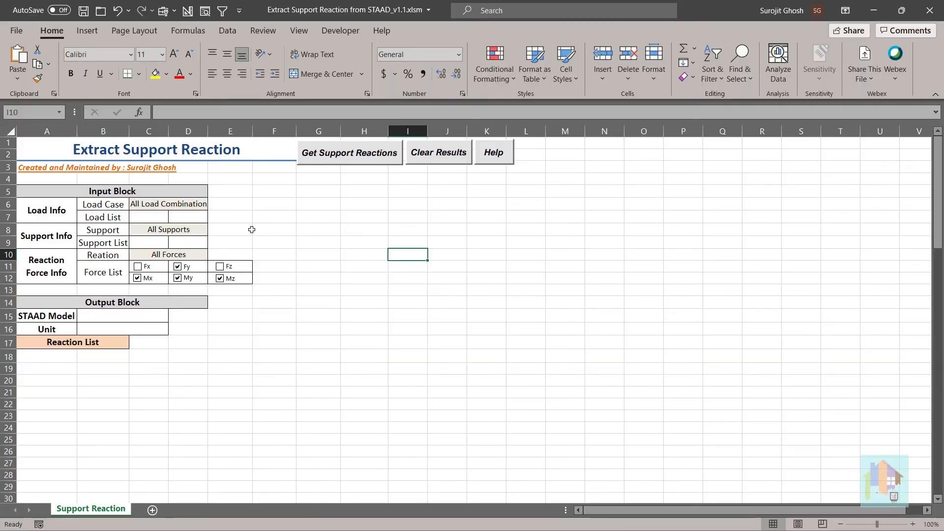
# In the Excel support reaction workbook, set the load case option to All Load Case.
pyautogui.click(197, 208)
pyautogui.click(213, 204)
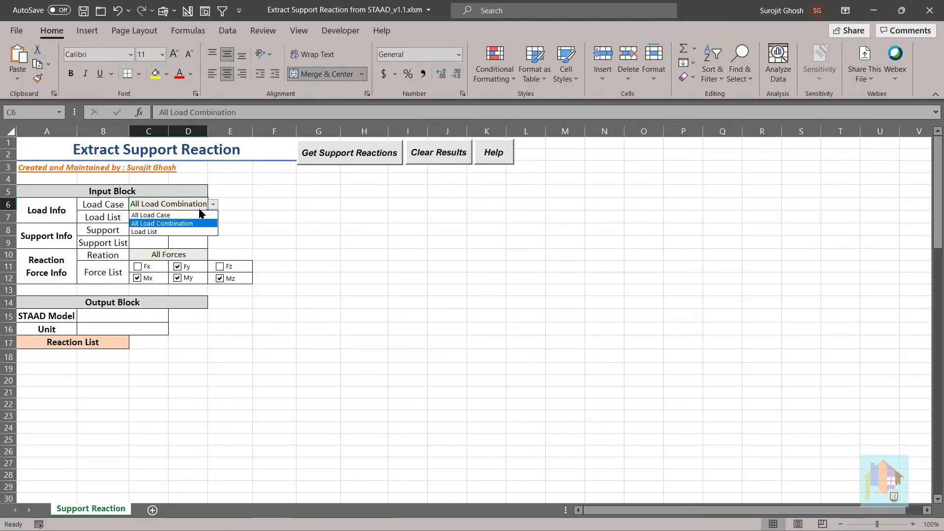
pyautogui.click(190, 214)
pyautogui.click(304, 213)
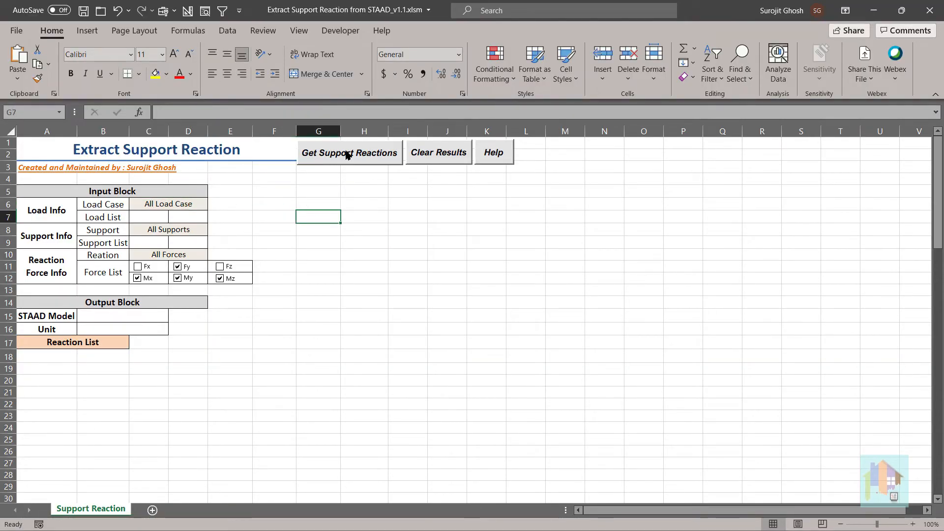
# Extract the support reactions from the STAAD model into the workbook and review the reaction list.
pyautogui.click(345, 152)
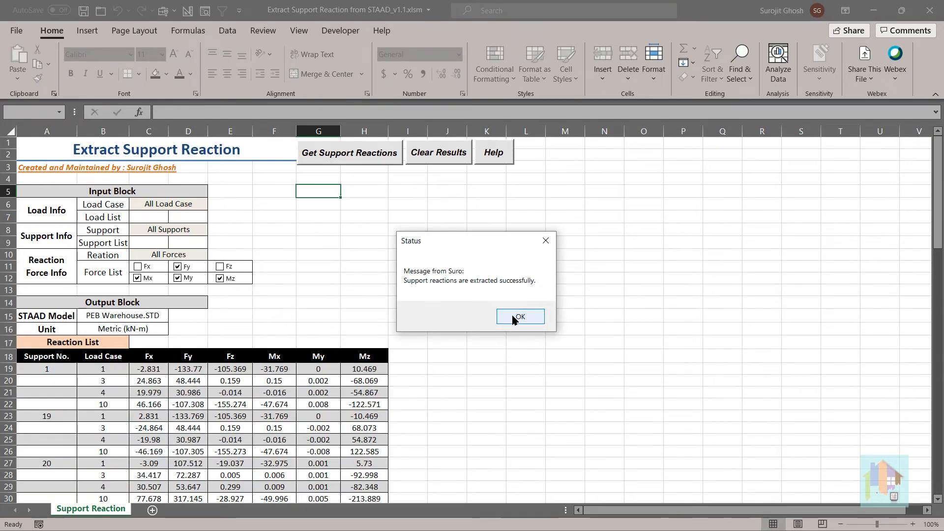
pyautogui.click(514, 317)
pyautogui.scroll(-5, 454, 351)
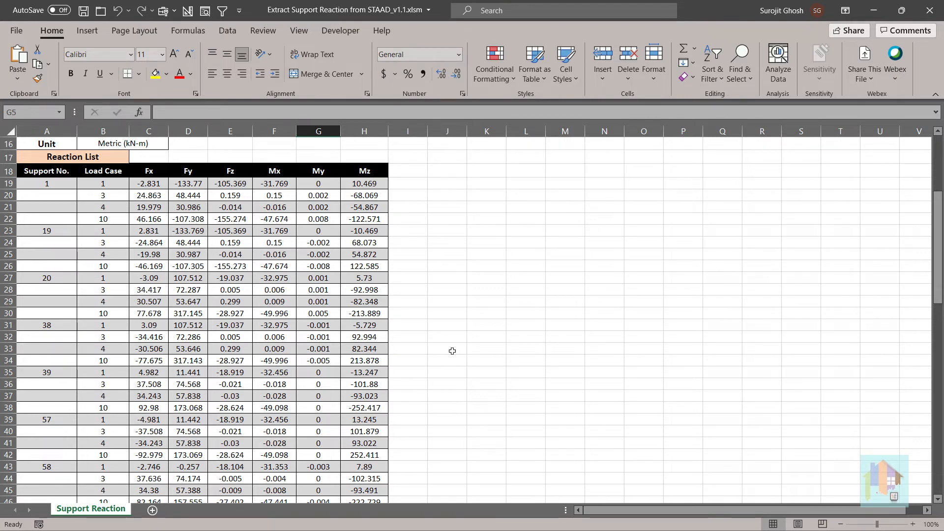
pyautogui.scroll(4, 452, 351)
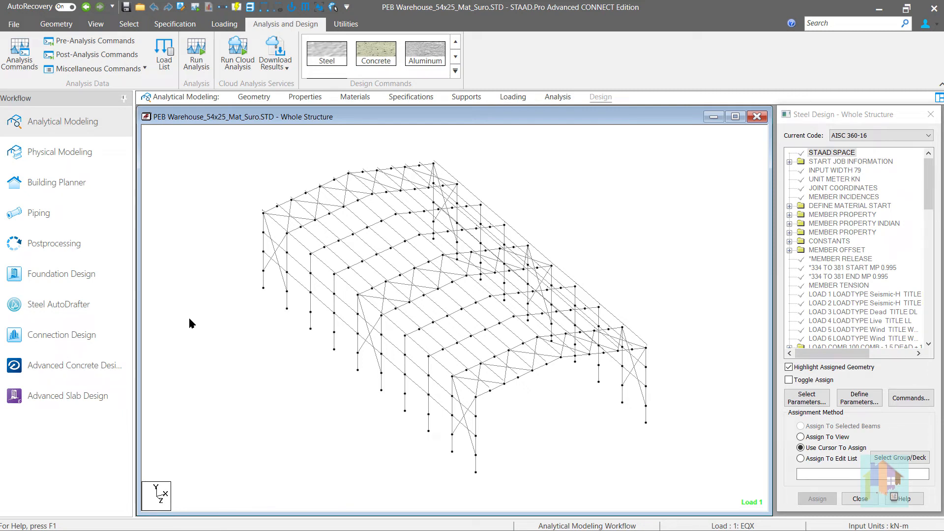
# Complete the four mat corner nodes at Y -2.5 m in the node table by adding the last one at X -2, Z 56 m.
pyautogui.click(56, 23)
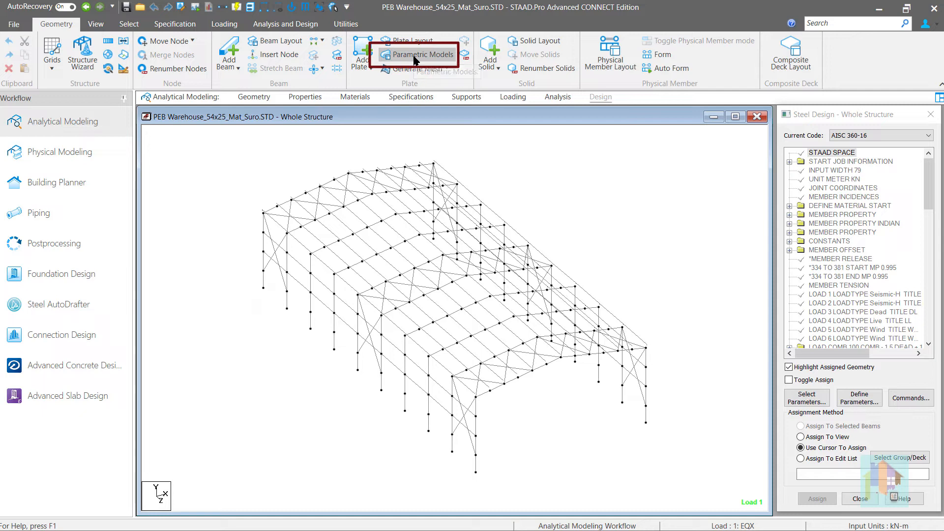
pyautogui.rightClick(549, 175)
pyautogui.click(708, 183)
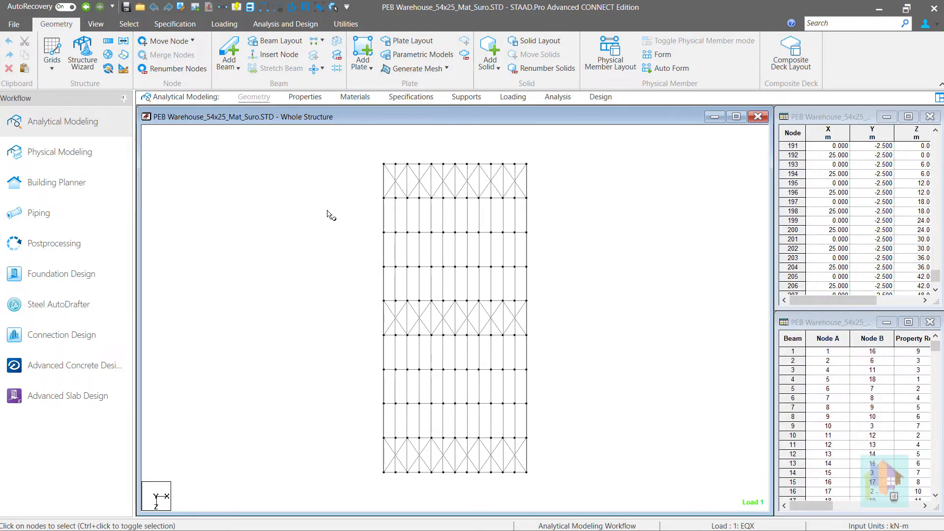
pyautogui.rightClick(329, 215)
pyautogui.click(471, 227)
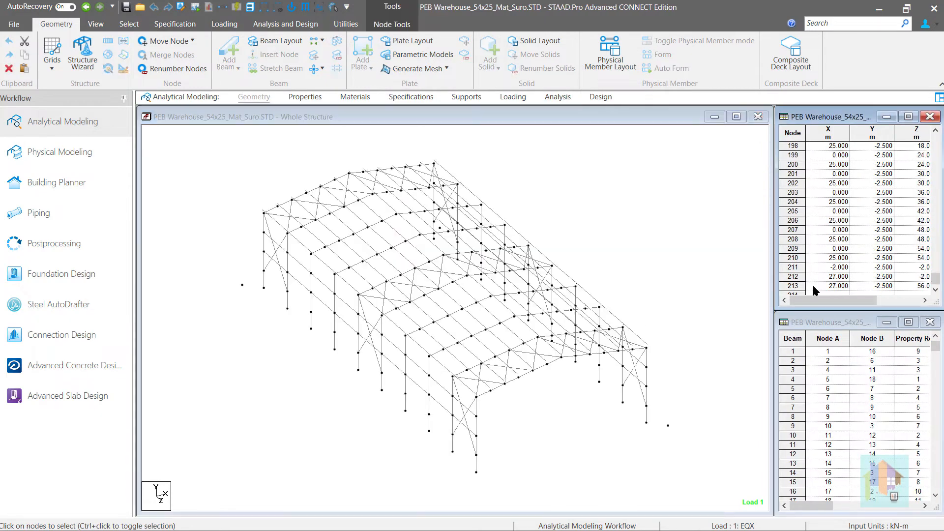
pyautogui.scroll(-3, 808, 283)
pyautogui.click(836, 285)
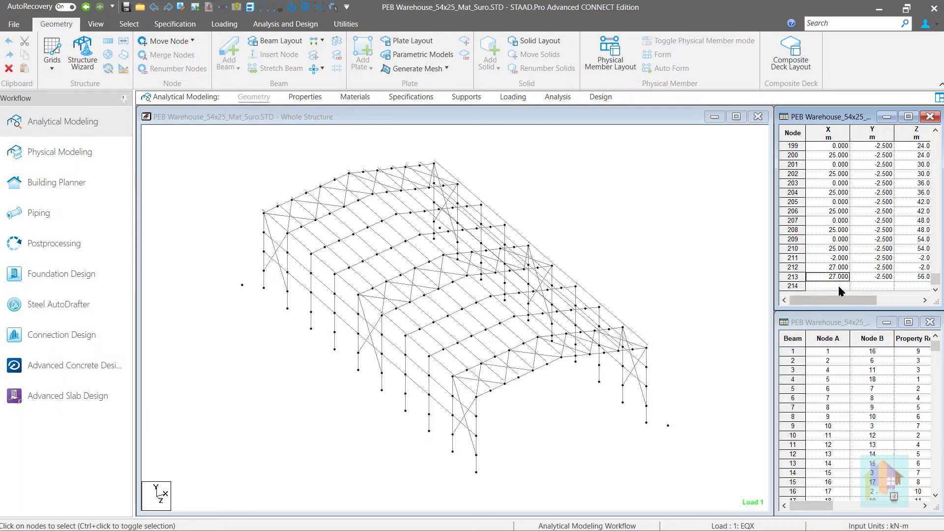
pyautogui.write('-2')
pyautogui.press('Tab')
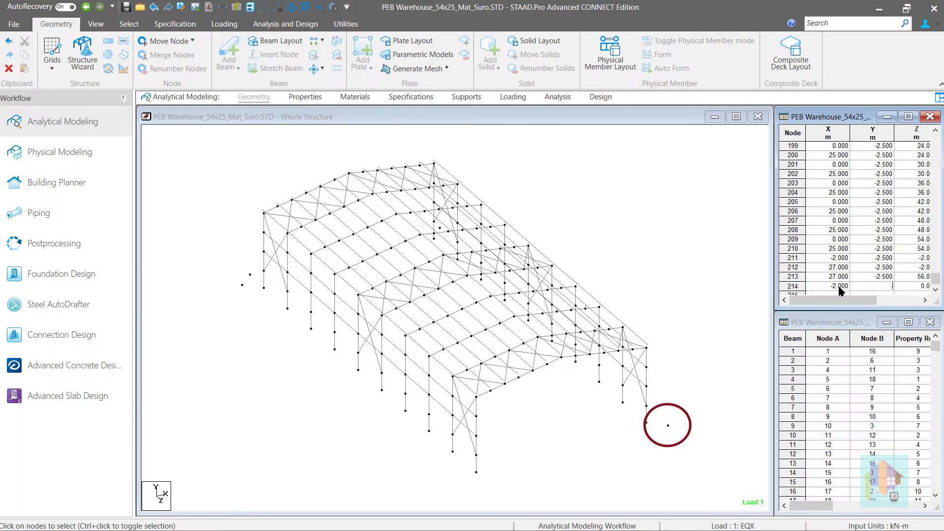
pyautogui.write('-2.5')
pyautogui.press('Tab')
pyautogui.write('56')
pyautogui.press('Return')
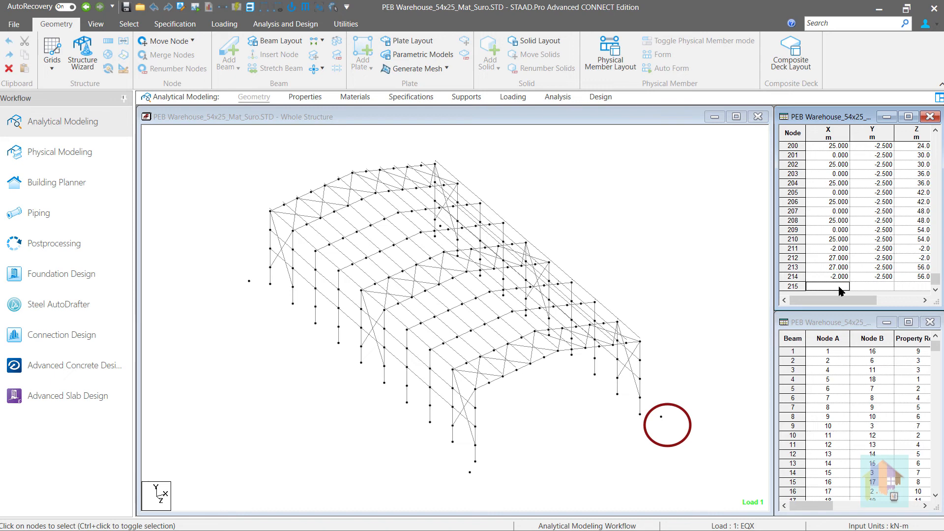
# In plan view, start a new parametric model and outline its boundary through the four mat corner nodes.
pyautogui.click(685, 264)
pyautogui.click(839, 272)
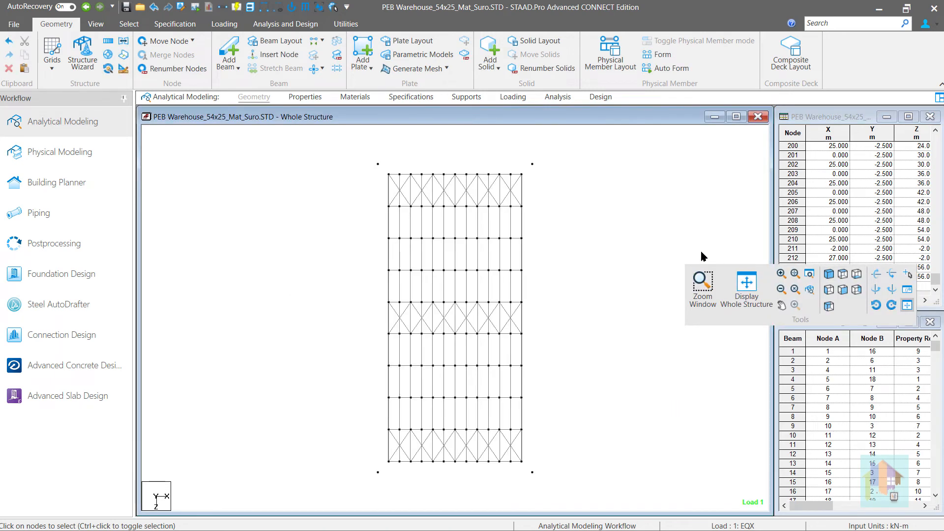
pyautogui.click(435, 56)
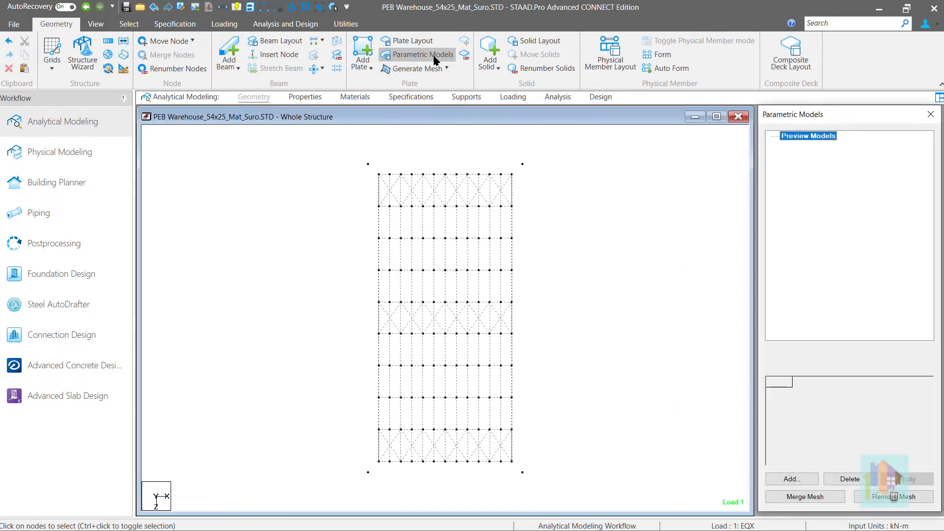
pyautogui.click(797, 480)
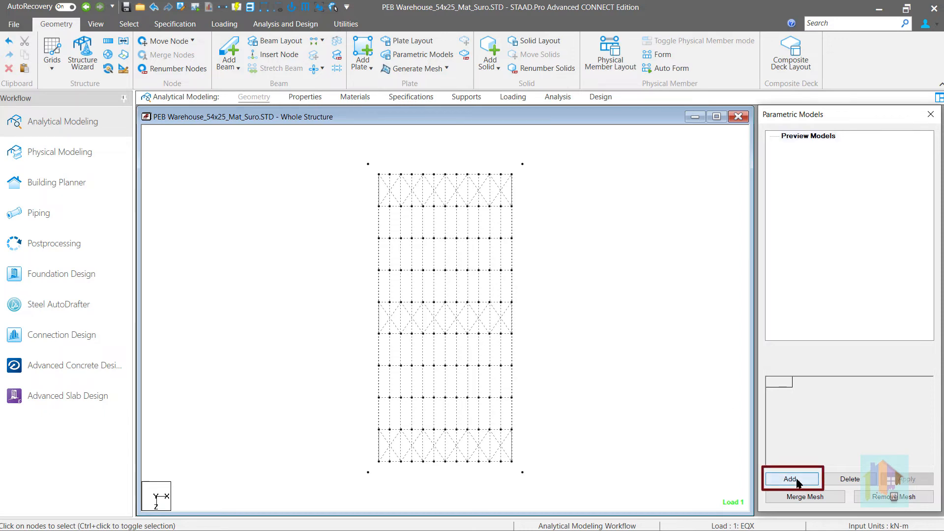
pyautogui.click(368, 164)
pyautogui.click(522, 164)
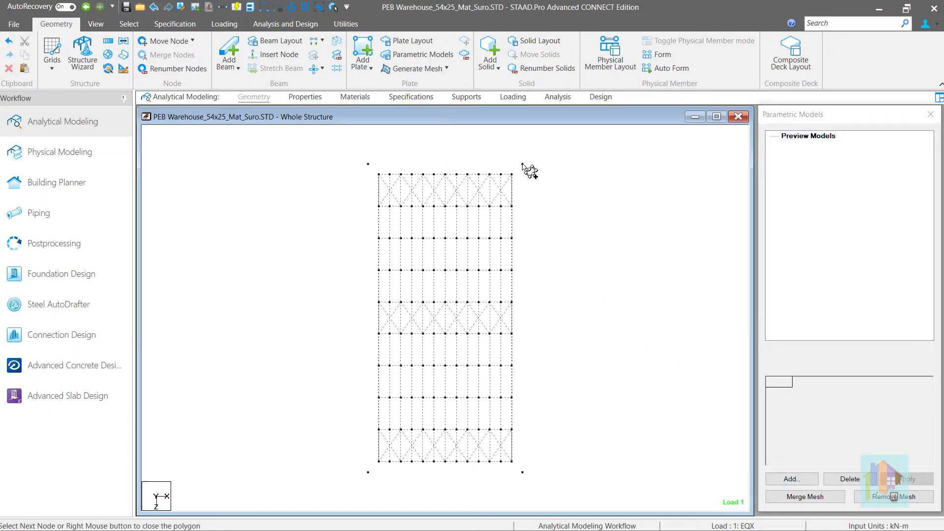
pyautogui.click(522, 472)
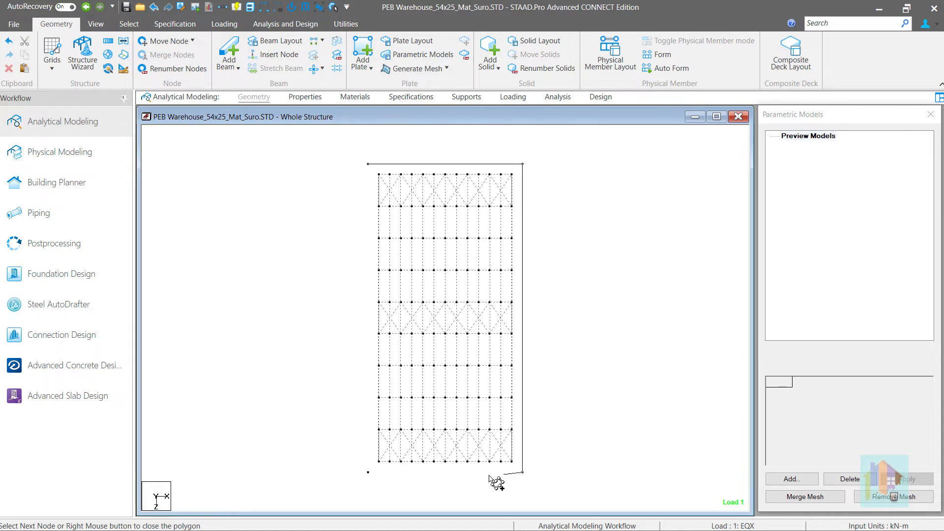
pyautogui.click(368, 472)
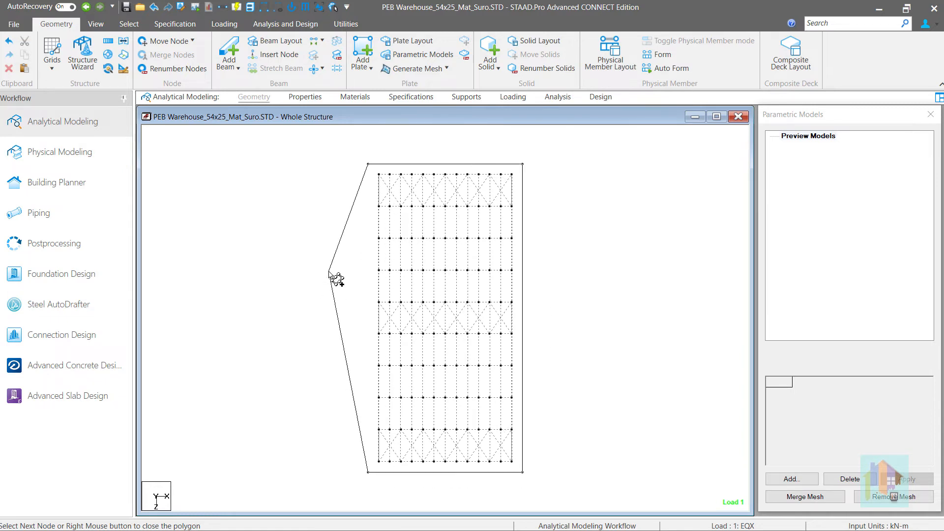
pyautogui.rightClick(329, 273)
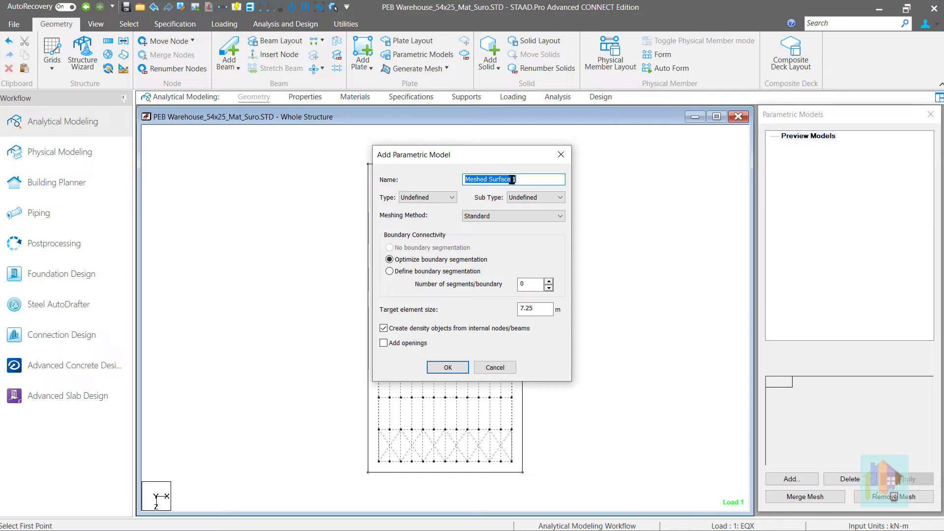
# Name the parametric model Mat, set its type to Slab with Standard meshing and a 1.5 m target element size, and create it.
pyautogui.write('Mat')
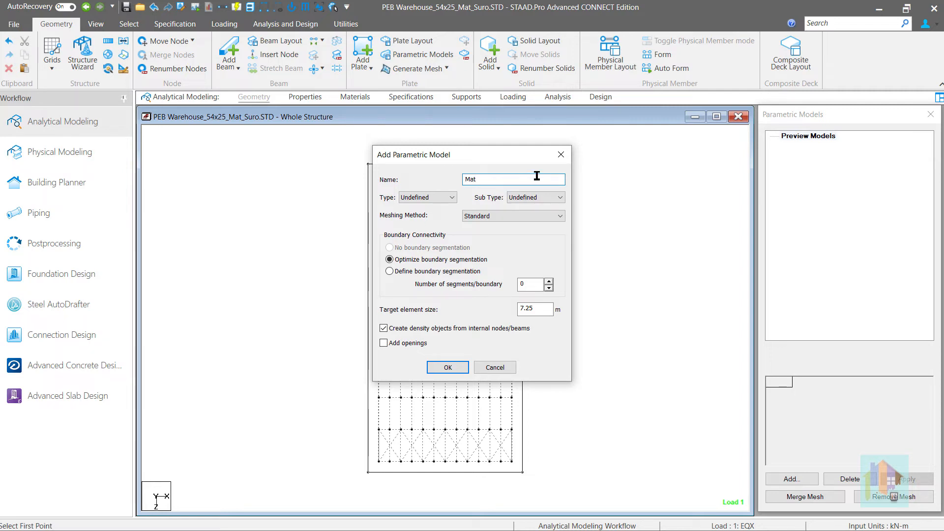
pyautogui.click(451, 198)
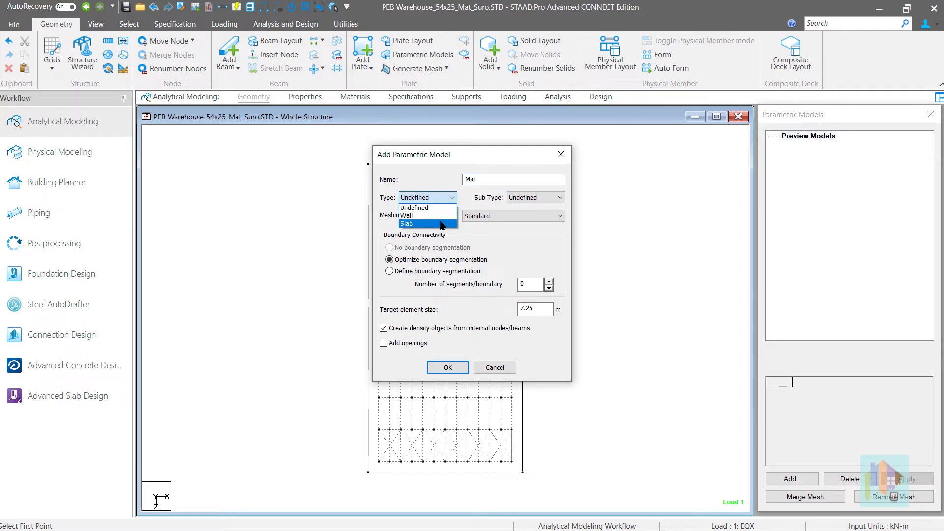
pyautogui.click(441, 224)
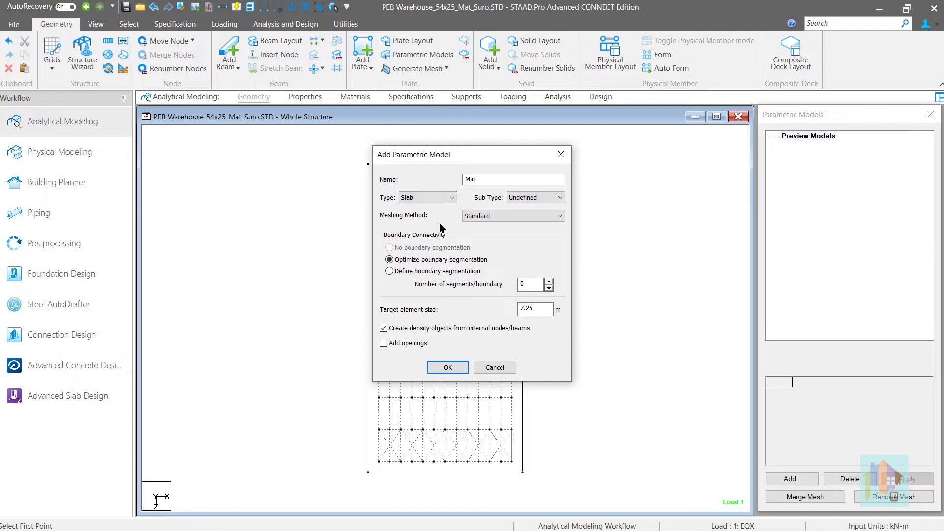
pyautogui.click(534, 217)
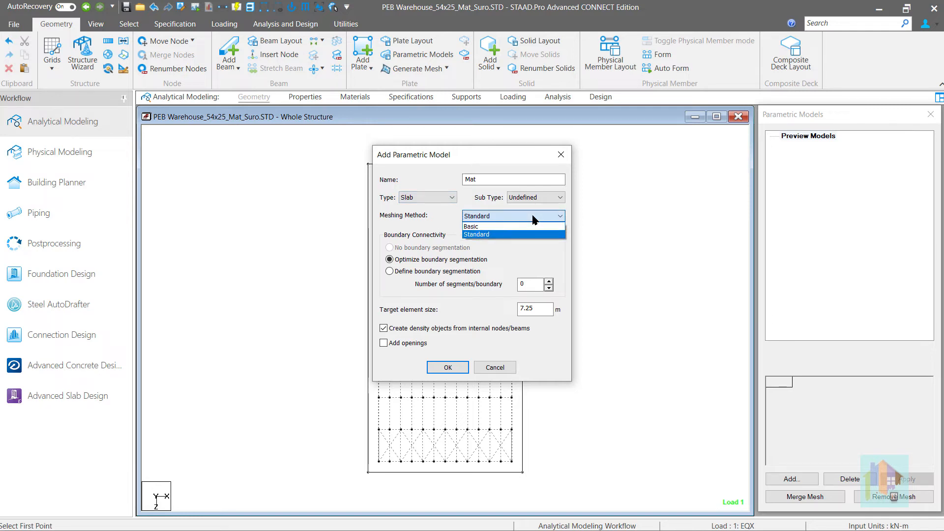
pyautogui.click(535, 217)
pyautogui.click(539, 309)
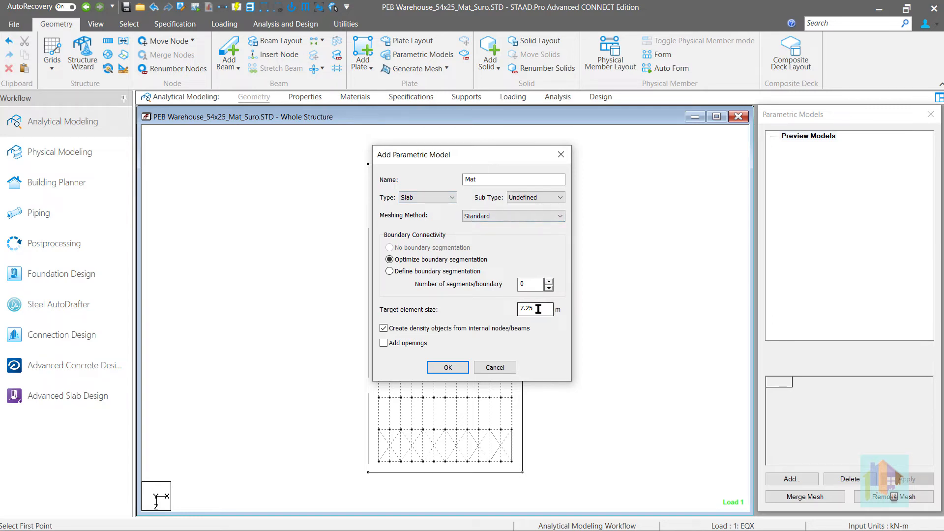
pyautogui.doubleClick(539, 309)
pyautogui.write('1.5')
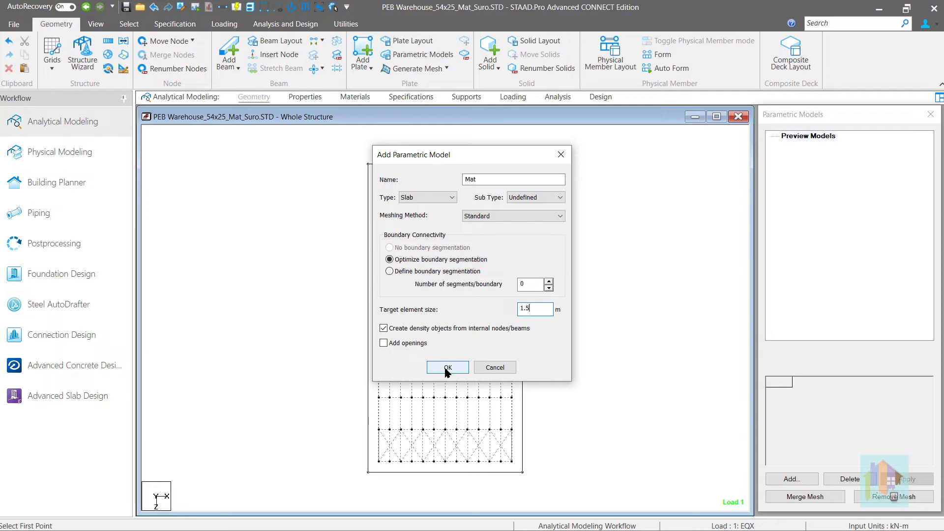
pyautogui.click(447, 368)
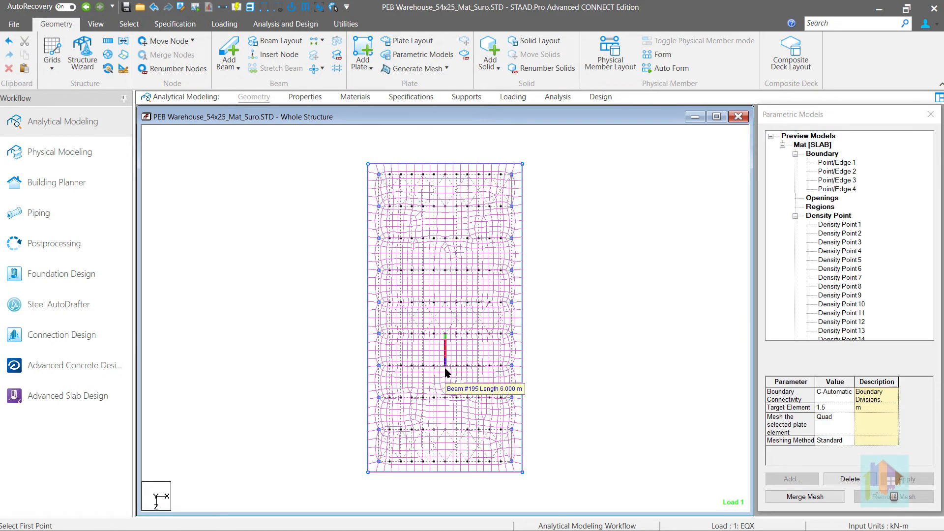
# Examine the mat mesh preview in isometric view along with several of its density points and its regions.
pyautogui.rightClick(612, 275)
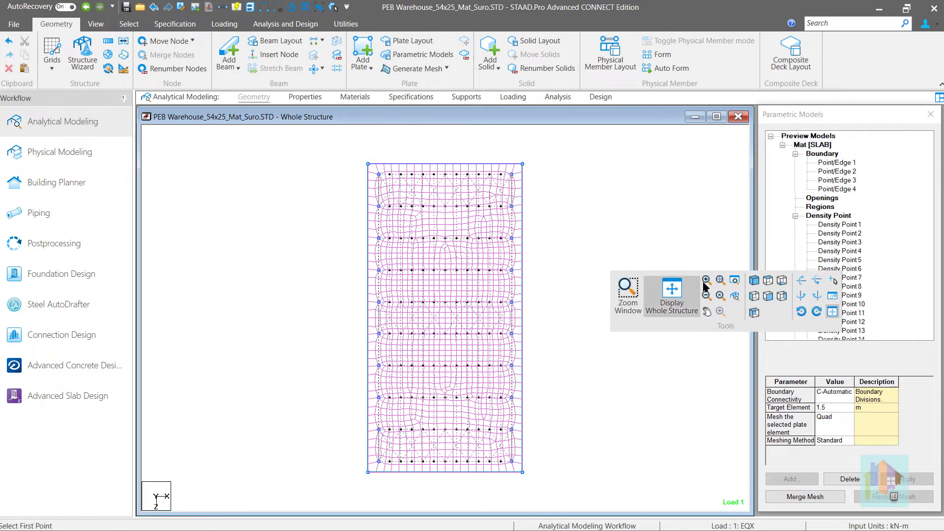
pyautogui.click(754, 282)
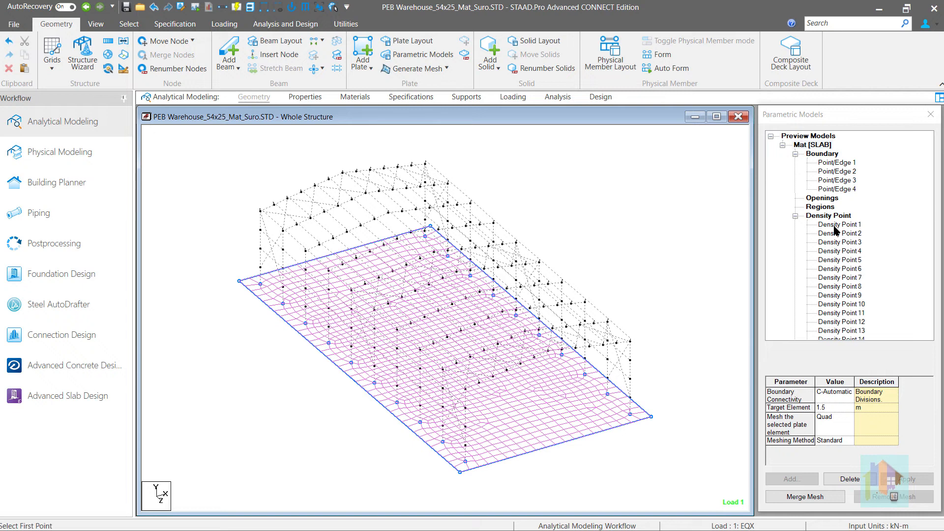
pyautogui.click(835, 225)
pyautogui.click(845, 270)
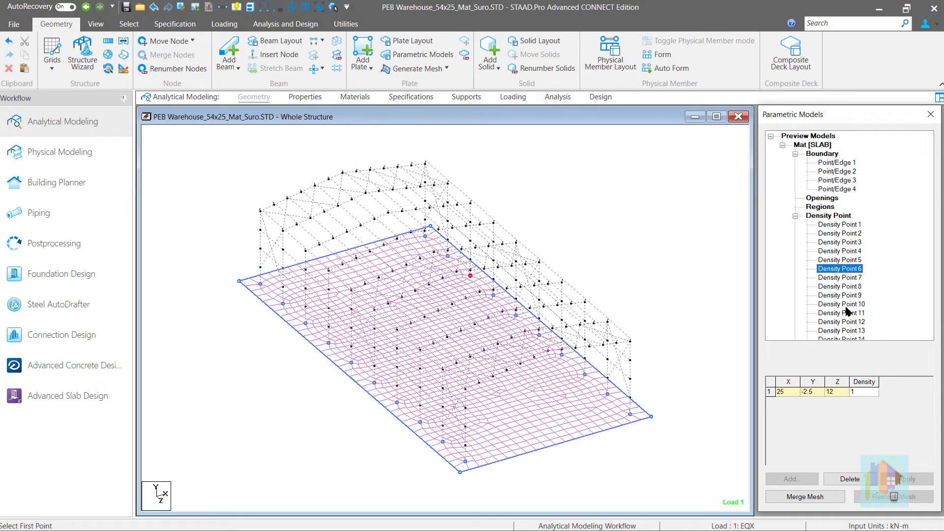
pyautogui.click(843, 324)
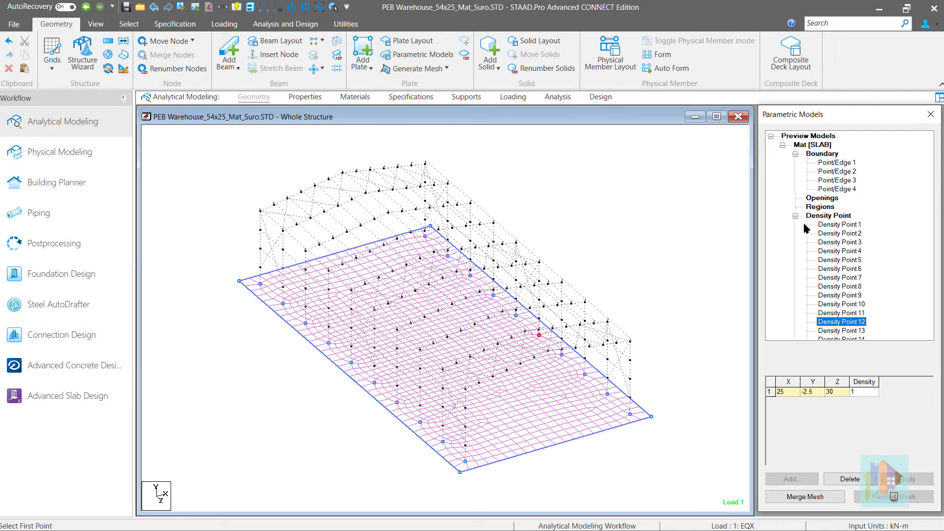
pyautogui.click(814, 210)
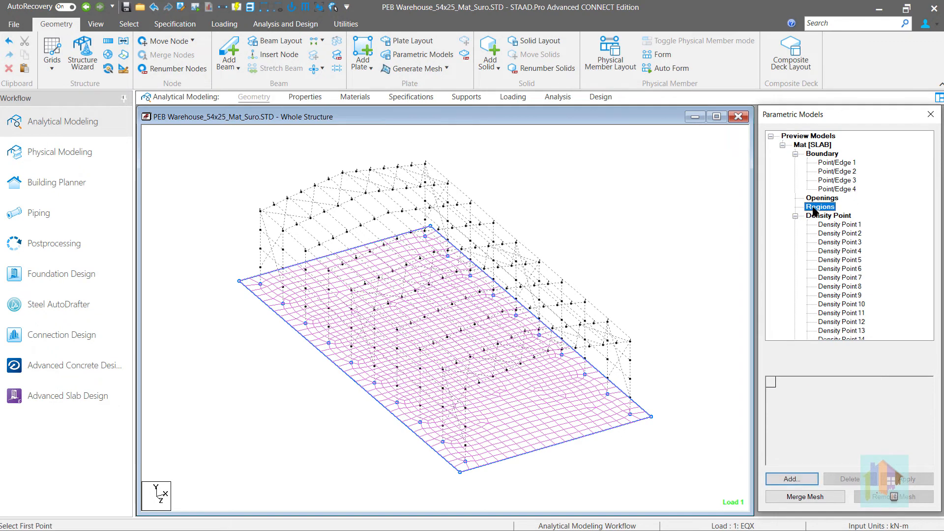
# Set the Mat model's target element size to 1 m, apply it, and merge the mesh into the structure.
pyautogui.click(820, 138)
pyautogui.click(819, 146)
pyautogui.click(829, 407)
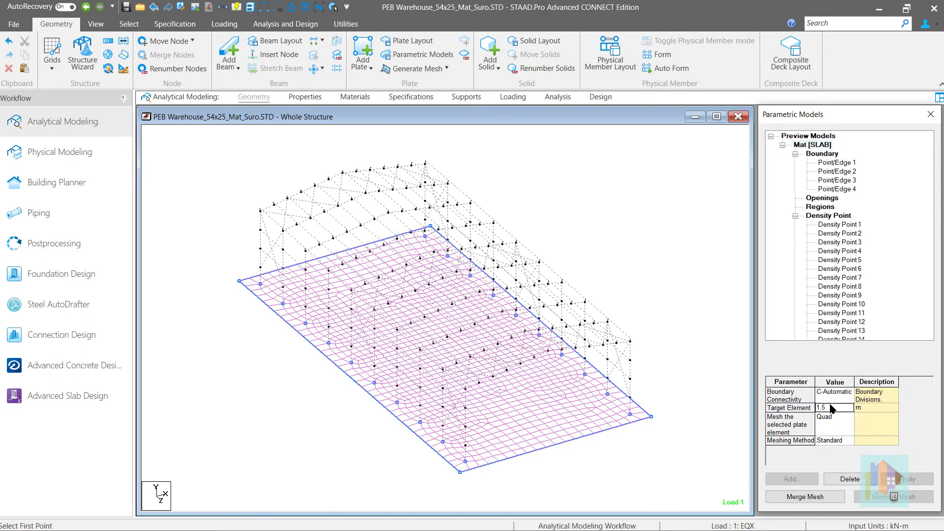
pyautogui.moveTo(830, 408); pyautogui.dragTo(812, 407)
pyautogui.write('1')
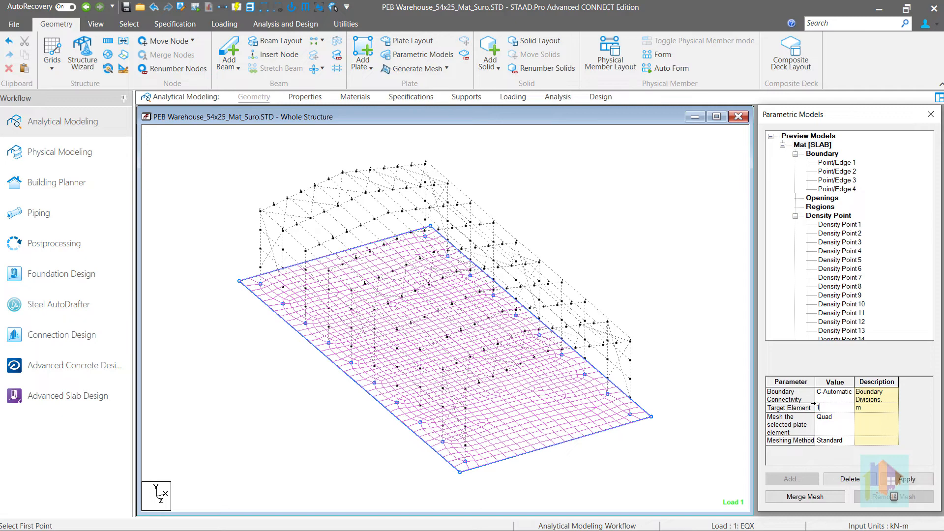
pyautogui.press('Return')
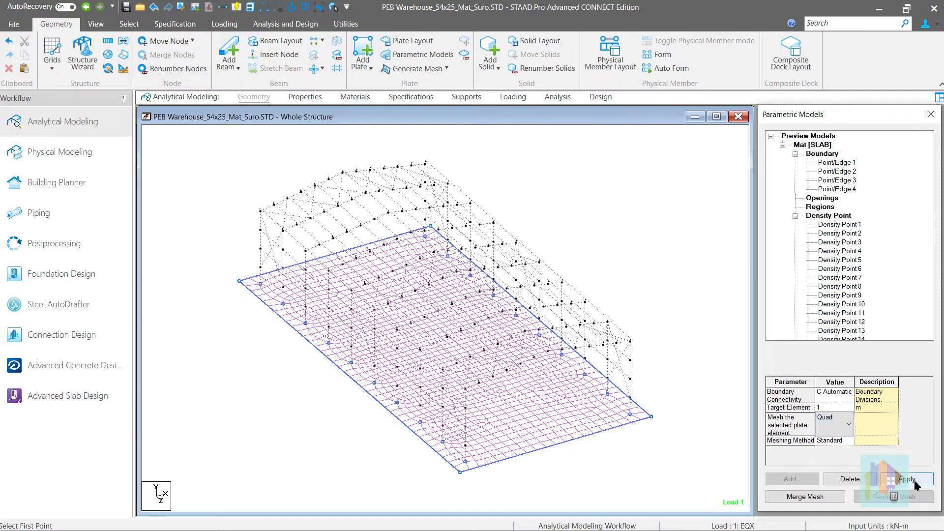
pyautogui.click(909, 479)
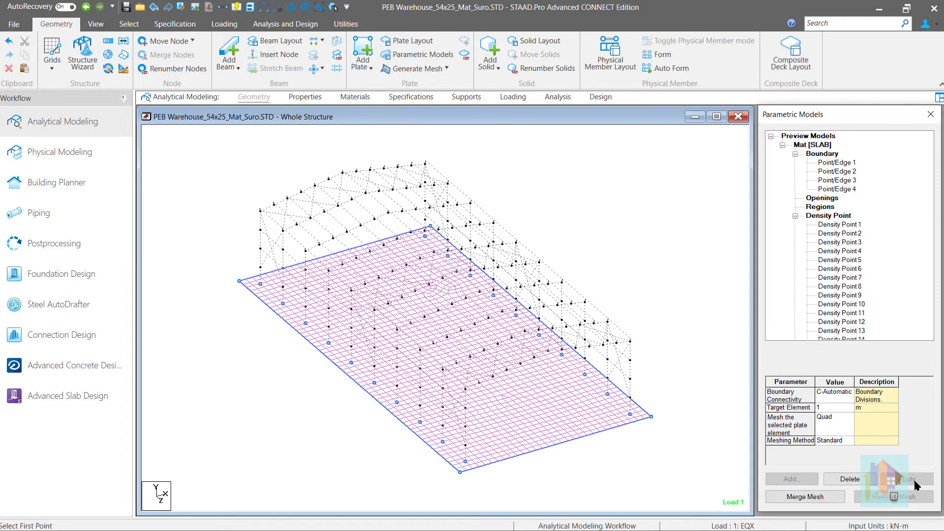
pyautogui.click(813, 497)
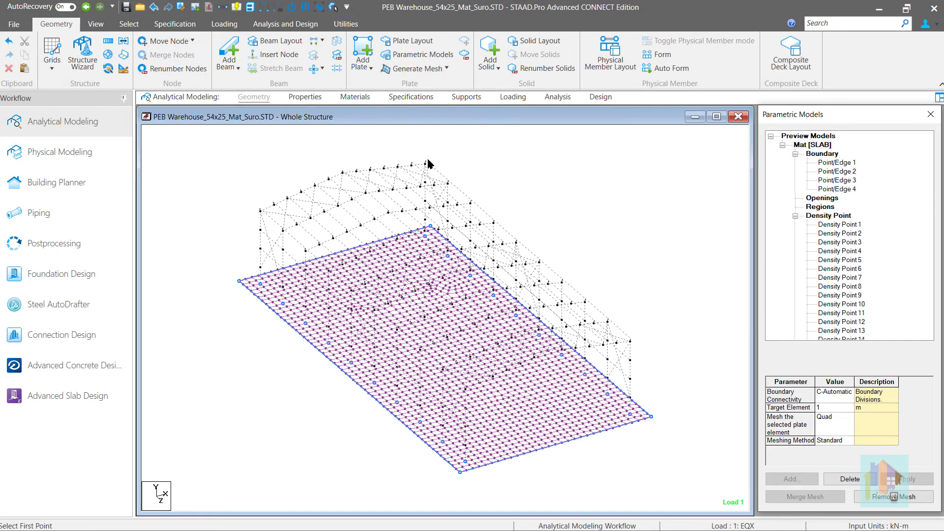
# Define a concrete plate thickness property of 0.3 m at all four nodes and assign it to the mat plates.
pyautogui.click(310, 97)
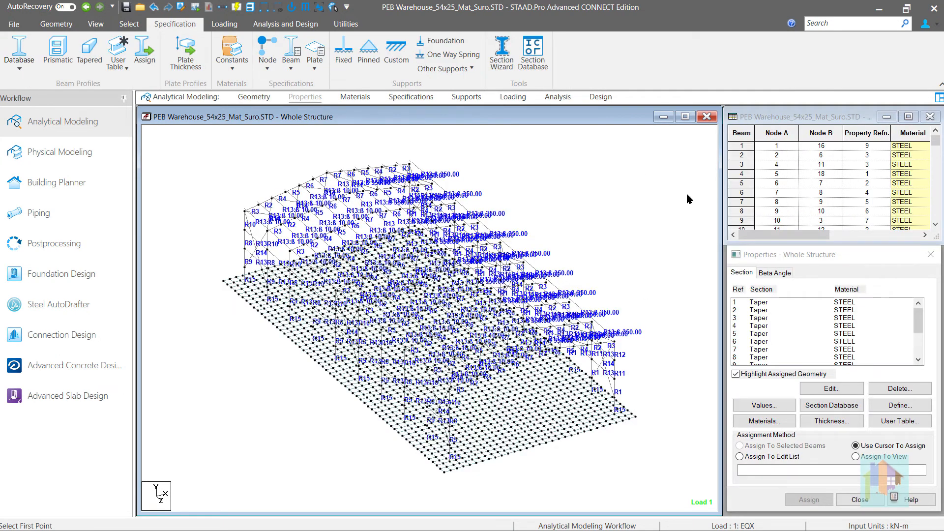
pyautogui.click(845, 421)
pyautogui.click(597, 265)
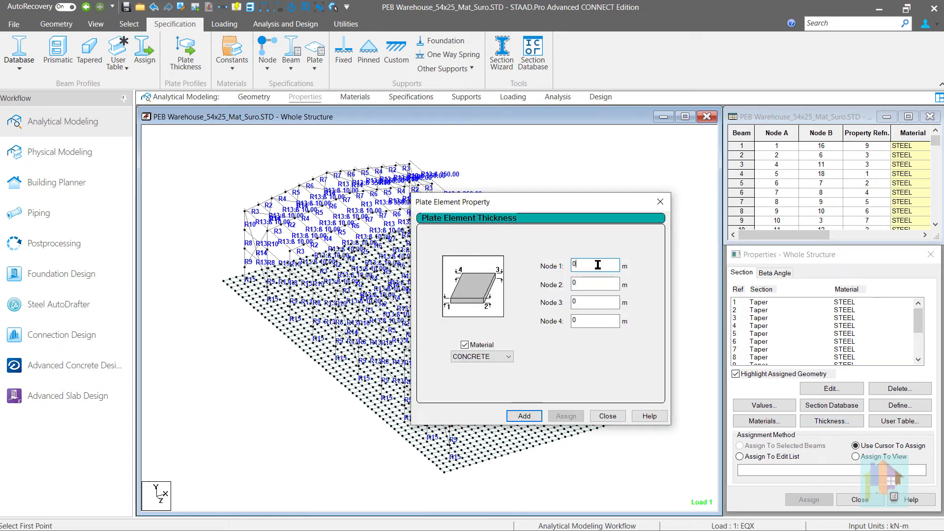
pyautogui.write('.3')
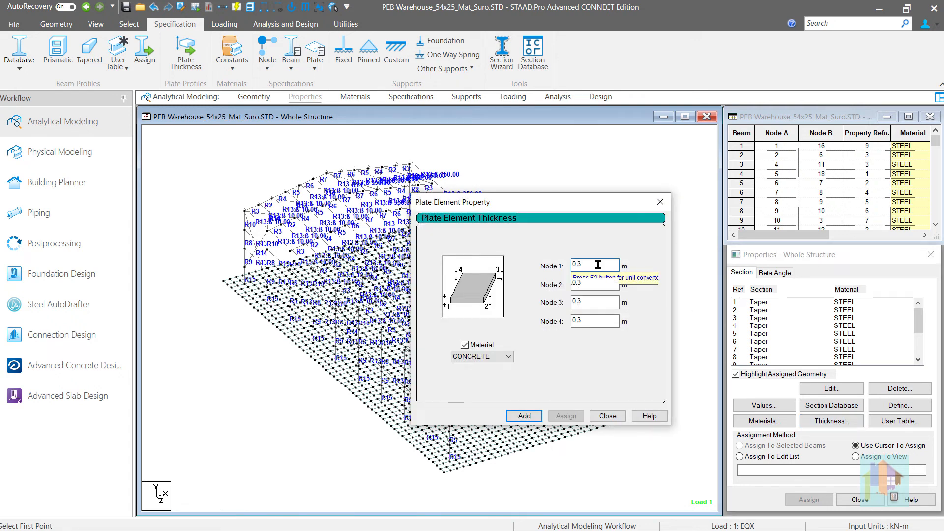
pyautogui.click(523, 415)
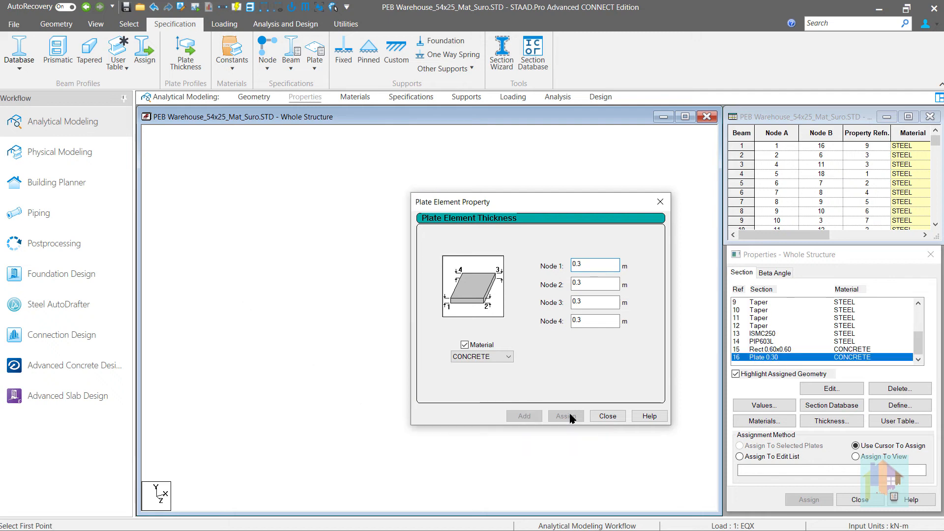
pyautogui.click(607, 416)
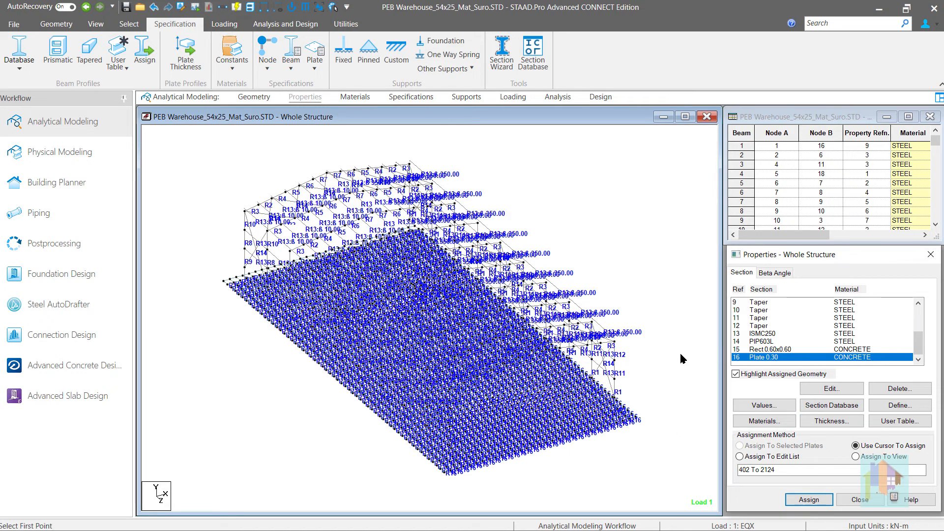
# Open a full-size 3D rendering of the structure and inspect the mat slab and the column pedestals at its corner.
pyautogui.rightClick(664, 290)
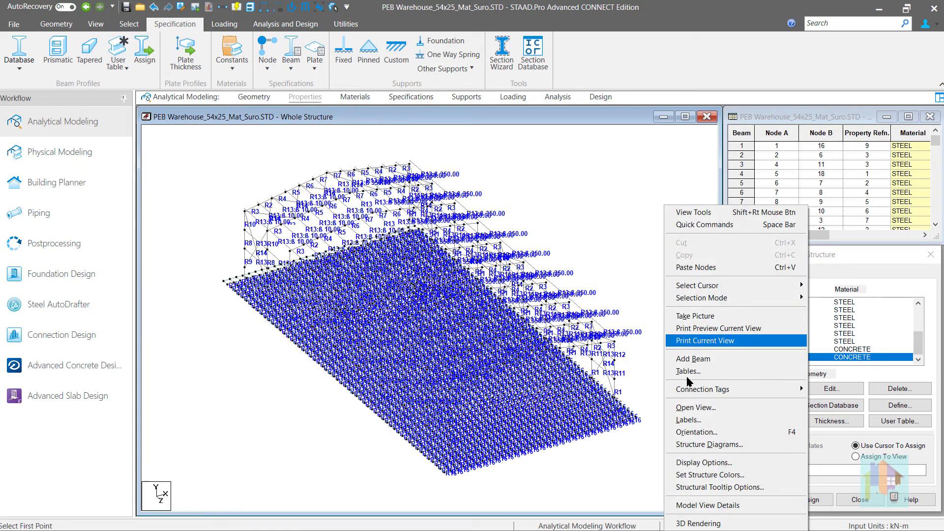
pyautogui.click(698, 523)
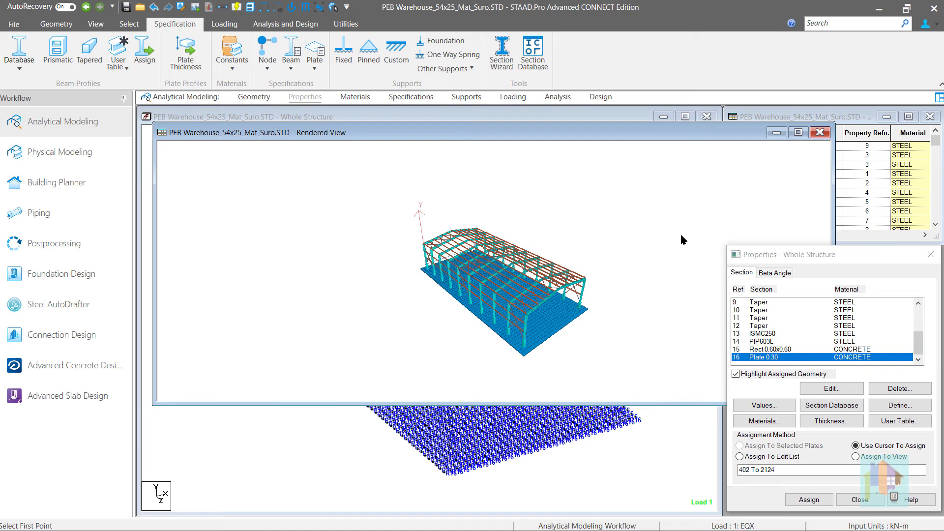
pyautogui.doubleClick(660, 135)
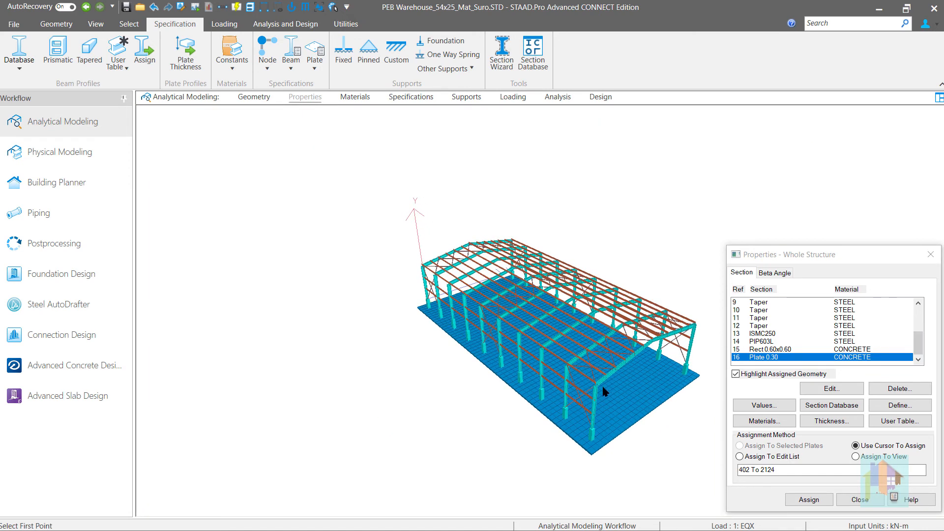
pyautogui.moveTo(608, 391); pyautogui.dragTo(545, 385)
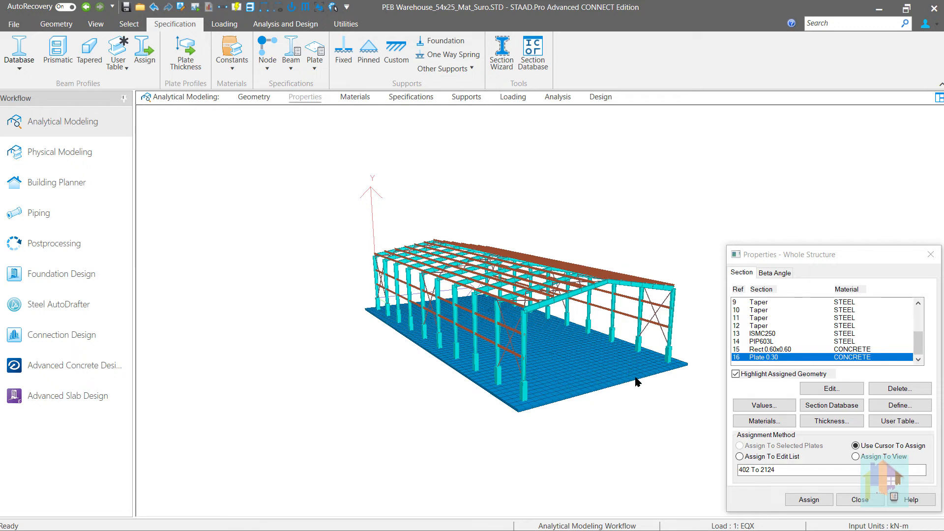
pyautogui.scroll(1, 668, 363)
pyautogui.scroll(2, 666, 362)
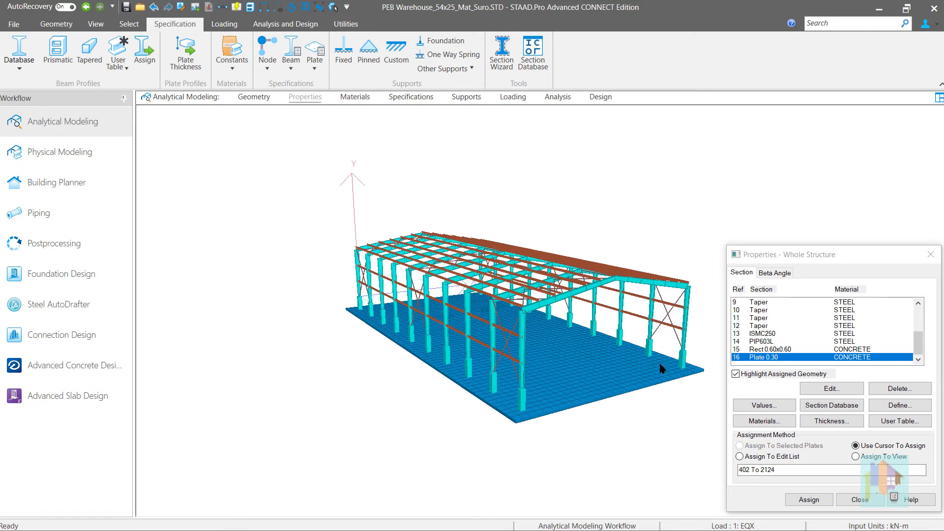
pyautogui.moveTo(659, 367); pyautogui.dragTo(527, 392, button='middle')
pyautogui.scroll(-1, 548, 393)
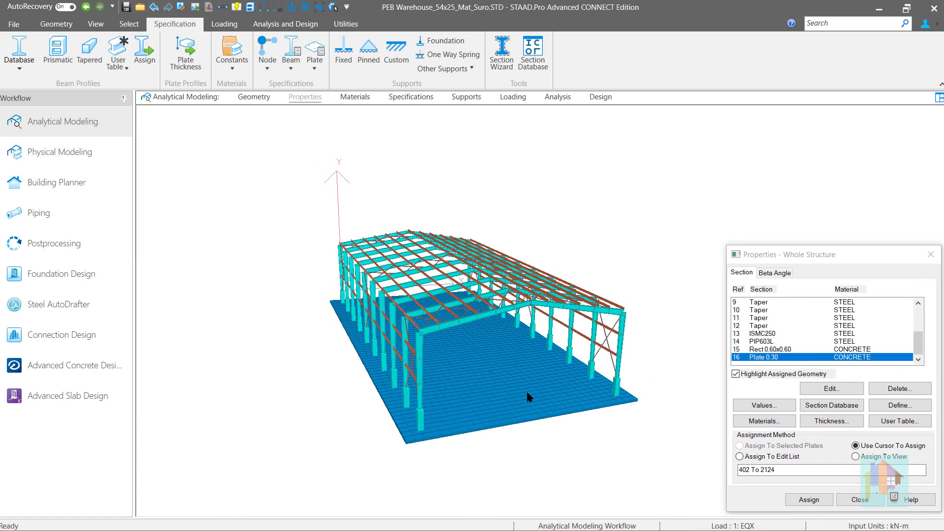
pyautogui.click(102, 25)
pyautogui.click(110, 63)
pyautogui.moveTo(665, 412); pyautogui.dragTo(608, 367)
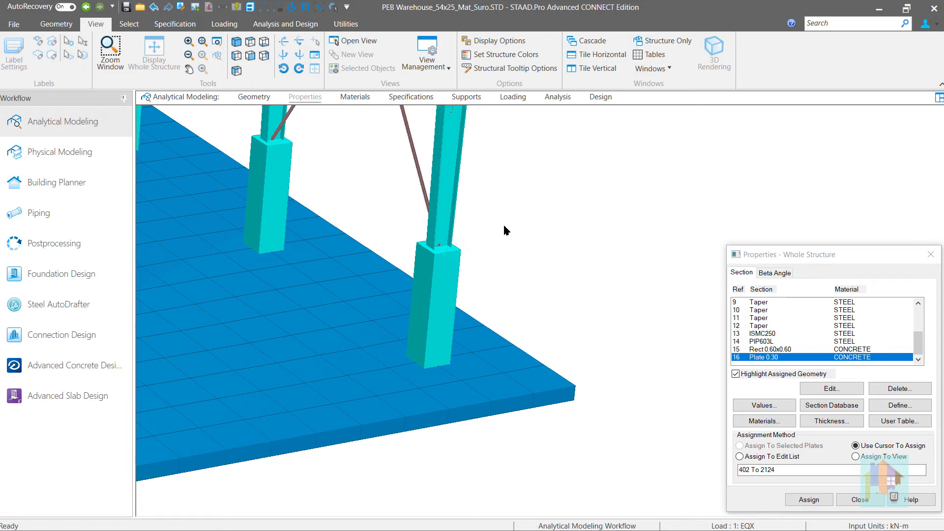
# Create a Plate Mat foundation support in the Y direction with a subgrade modulus of 9000 kN/m2/m.
pyautogui.click(260, 96)
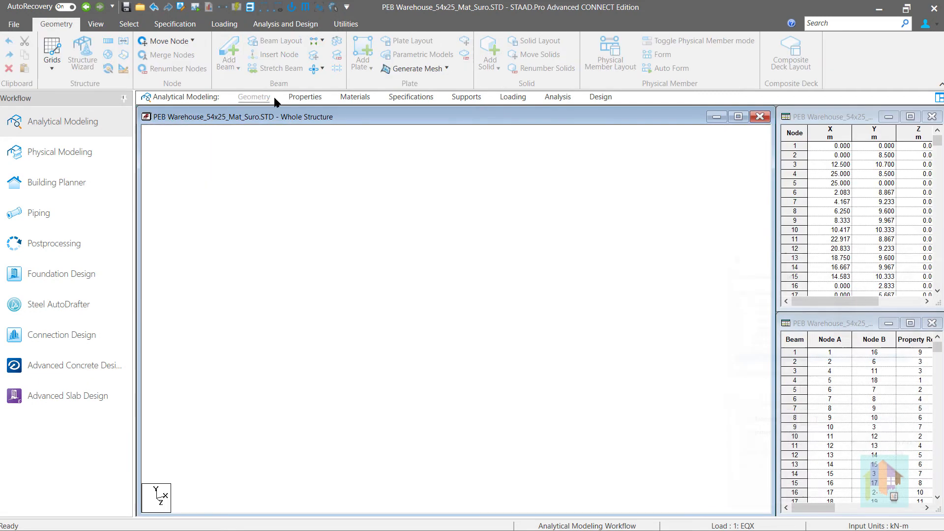
pyautogui.click(465, 96)
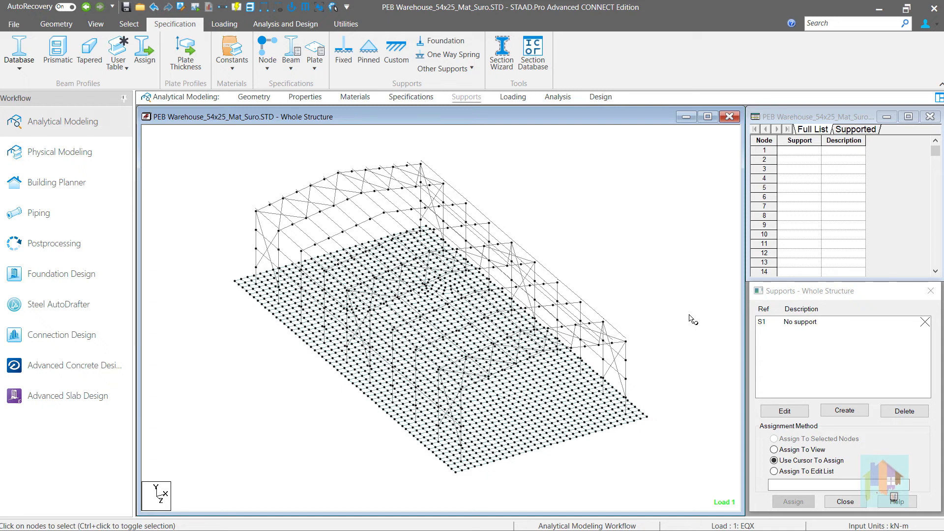
pyautogui.click(844, 410)
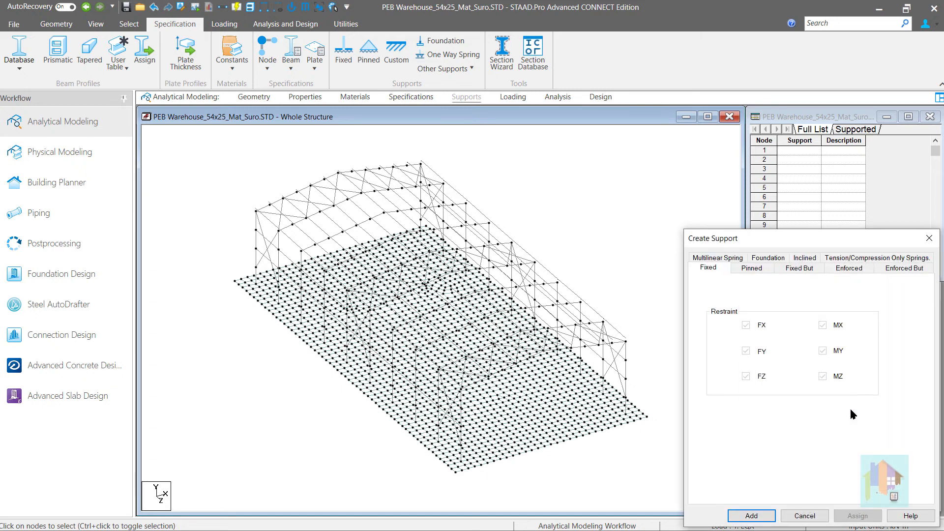
pyautogui.click(770, 258)
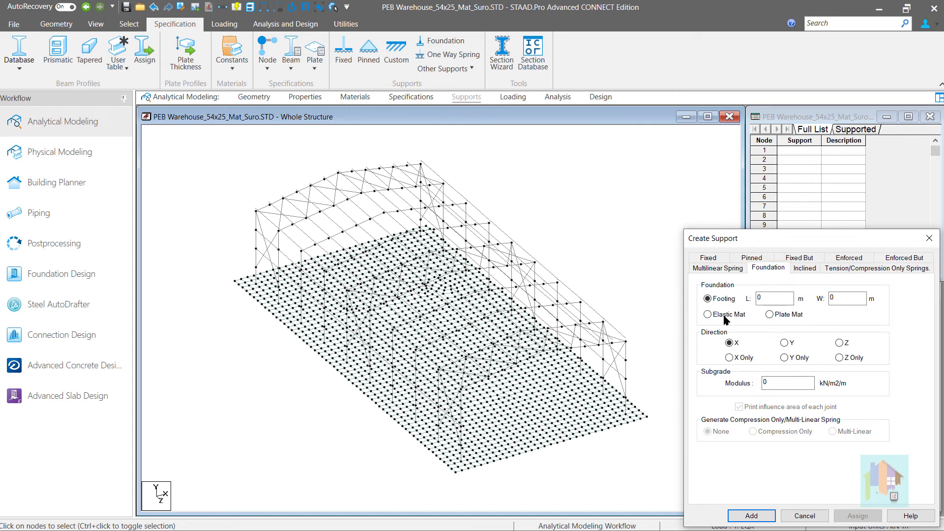
pyautogui.click(708, 315)
pyautogui.click(784, 316)
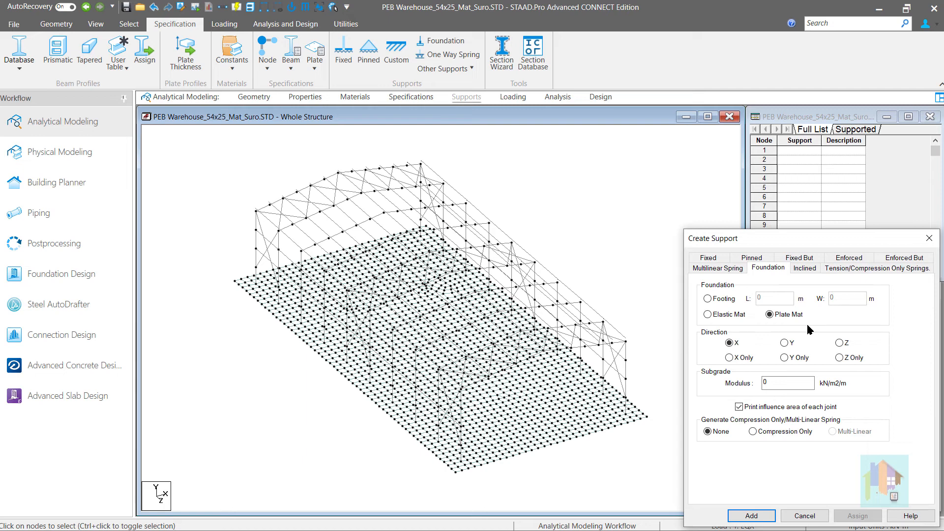
pyautogui.click(788, 344)
pyautogui.click(792, 362)
pyautogui.click(790, 344)
pyautogui.moveTo(787, 383); pyautogui.dragTo(748, 382)
pyautogui.write('9000')
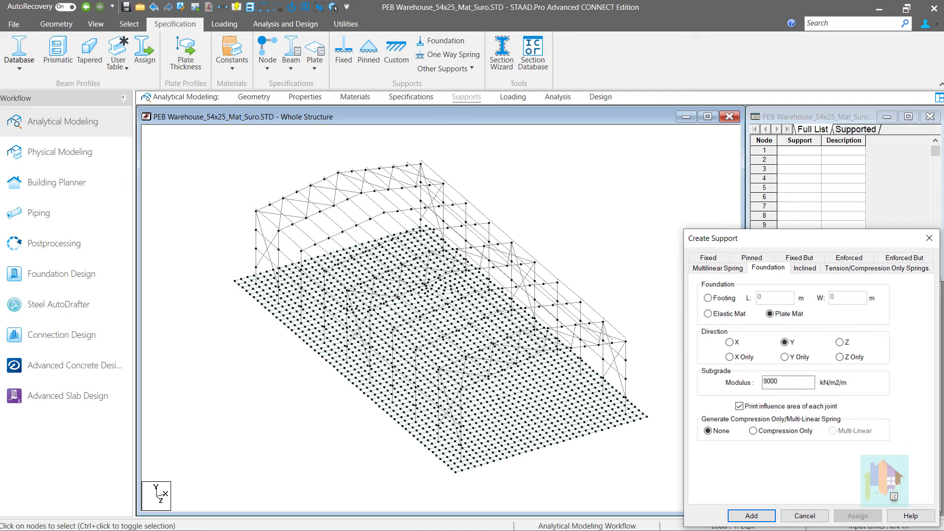
pyautogui.click(752, 514)
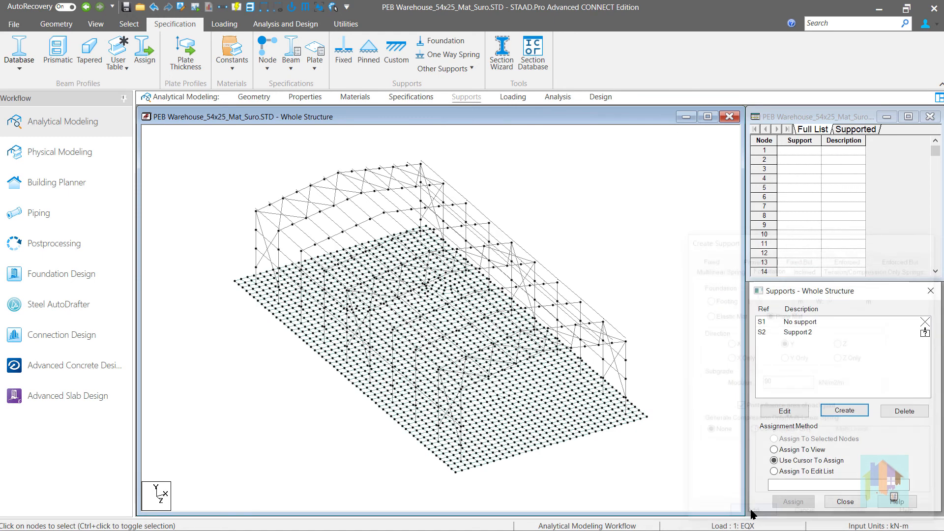
# Assign the plate mat support to all mat plates using the Assign To View method.
pyautogui.click(811, 335)
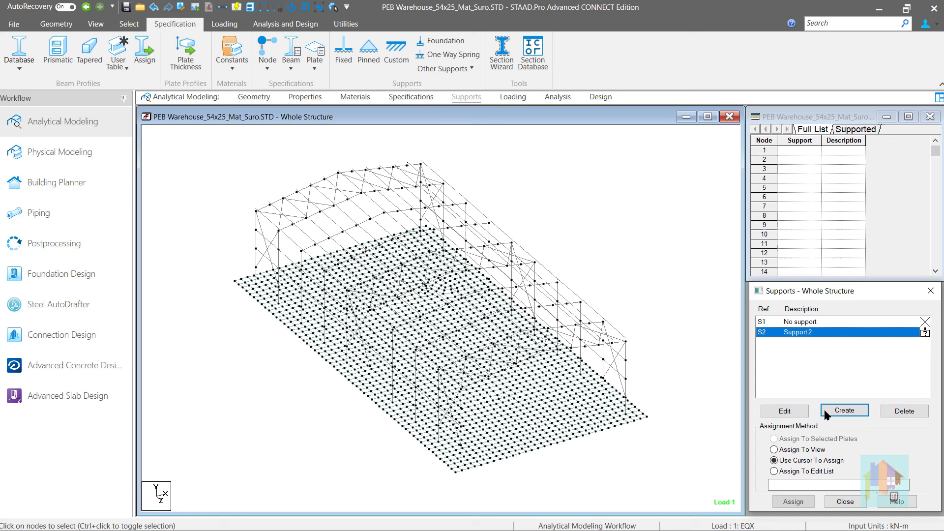
pyautogui.click(809, 450)
pyautogui.click(793, 501)
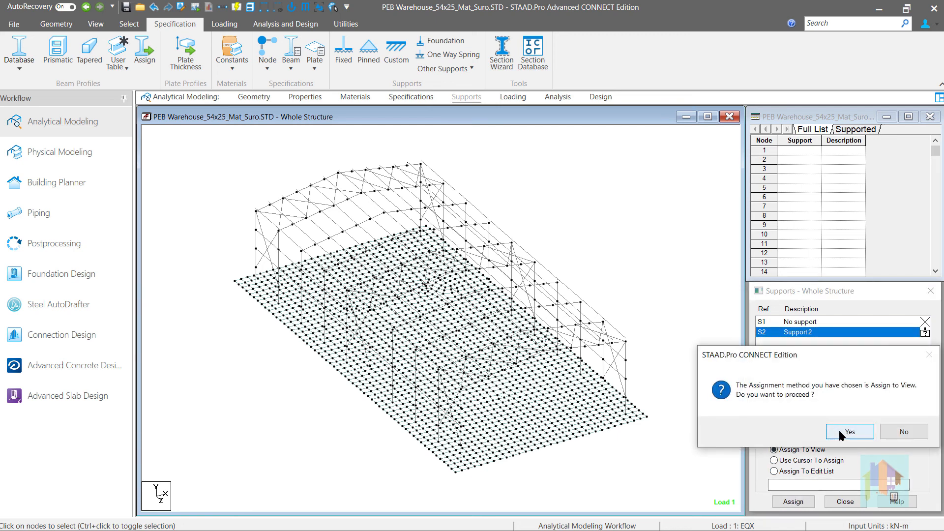
pyautogui.click(842, 433)
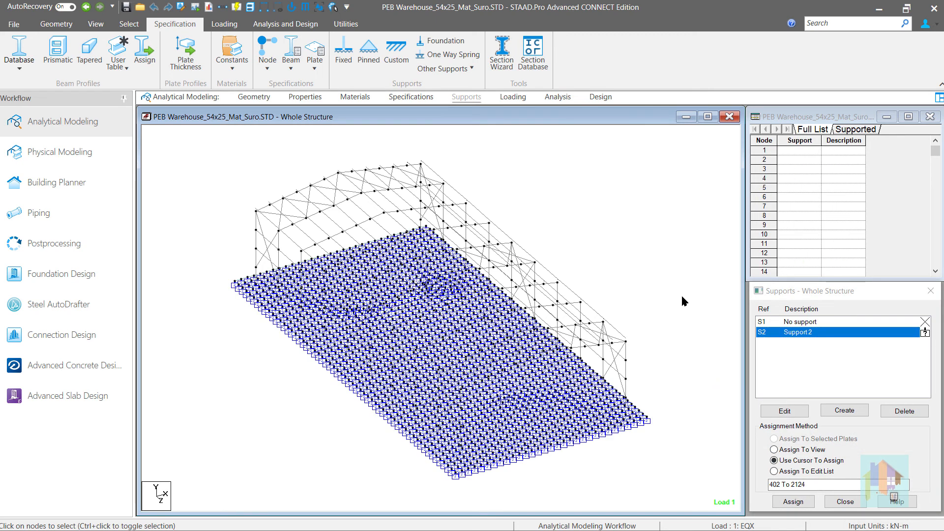
pyautogui.click(816, 323)
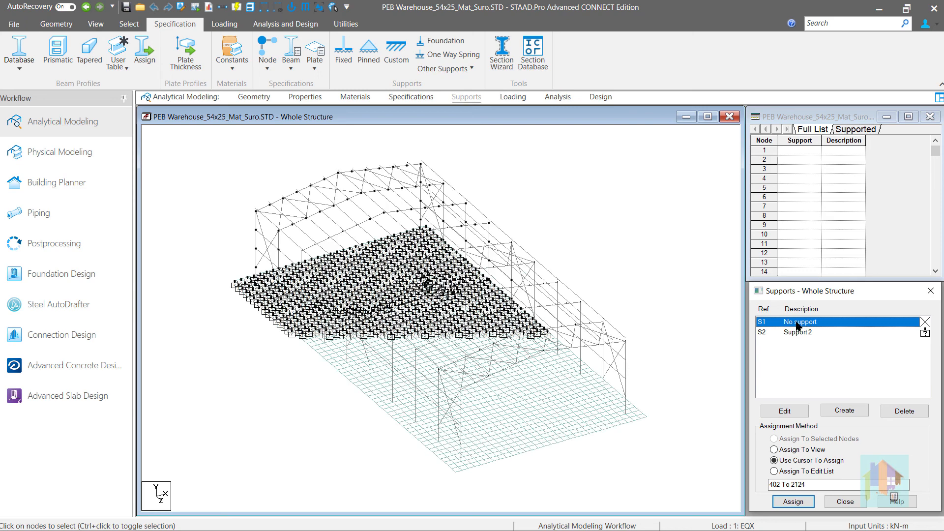
pyautogui.click(645, 262)
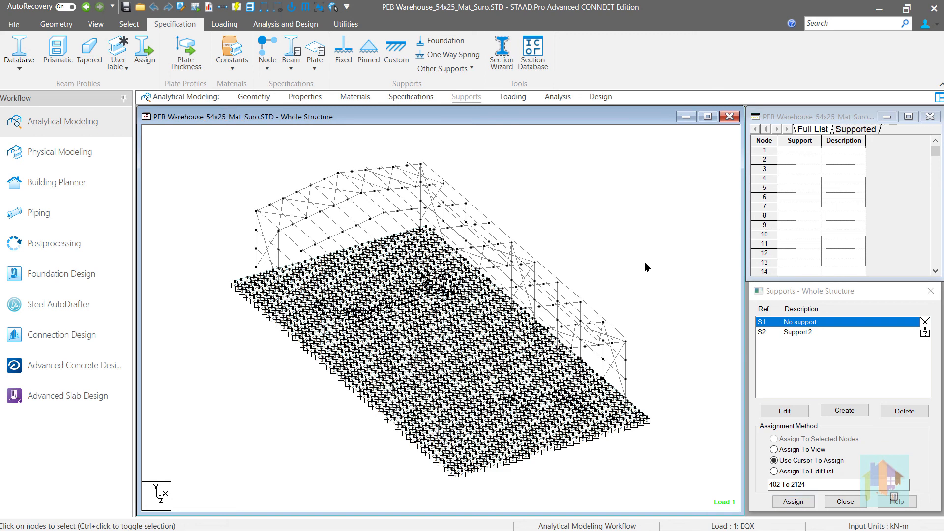
# Display the Base Pressure contour in the Y direction on the mat for load case 105 in the postprocessing results.
pyautogui.click(464, 99)
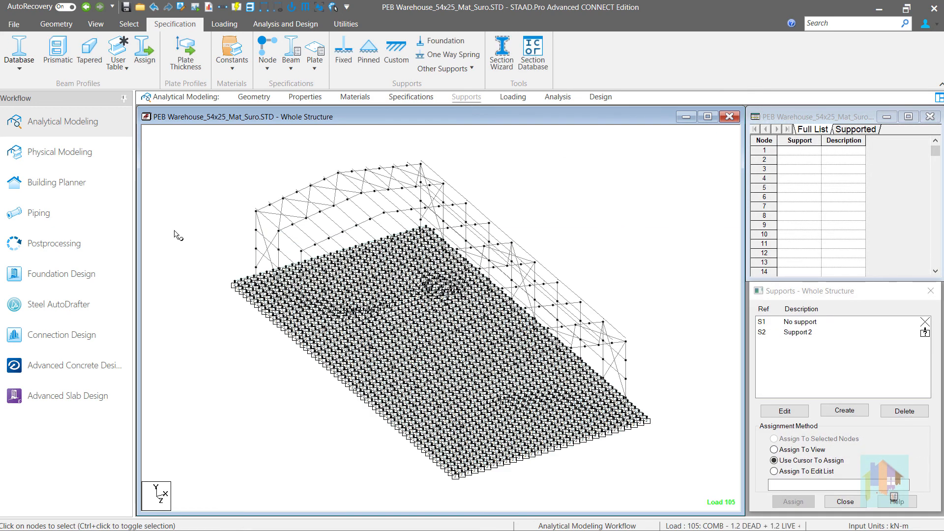
pyautogui.click(55, 244)
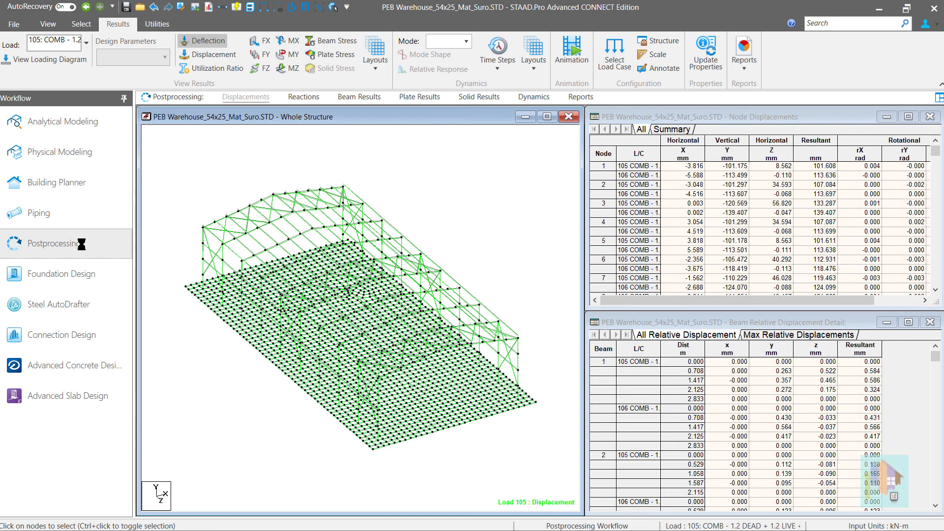
pyautogui.click(336, 55)
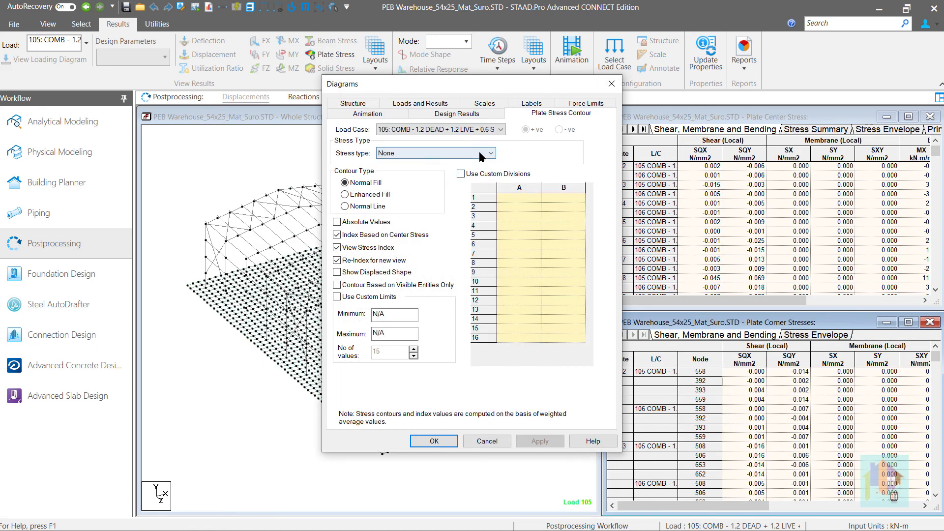
pyautogui.click(435, 153)
pyautogui.click(399, 352)
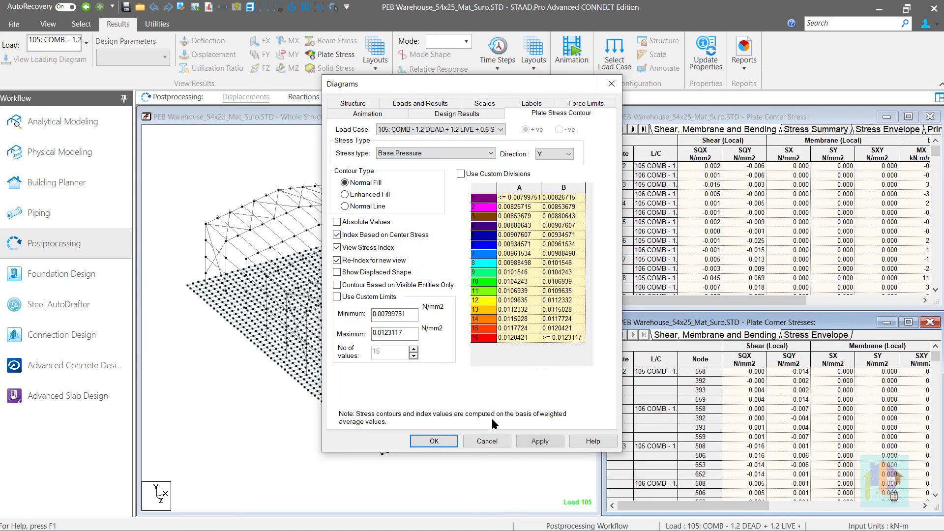
pyautogui.click(539, 441)
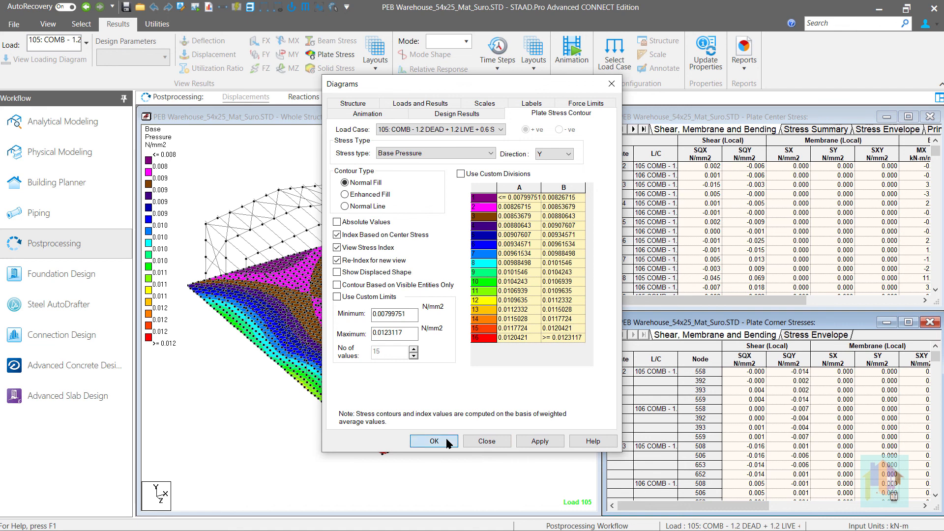
pyautogui.click(443, 441)
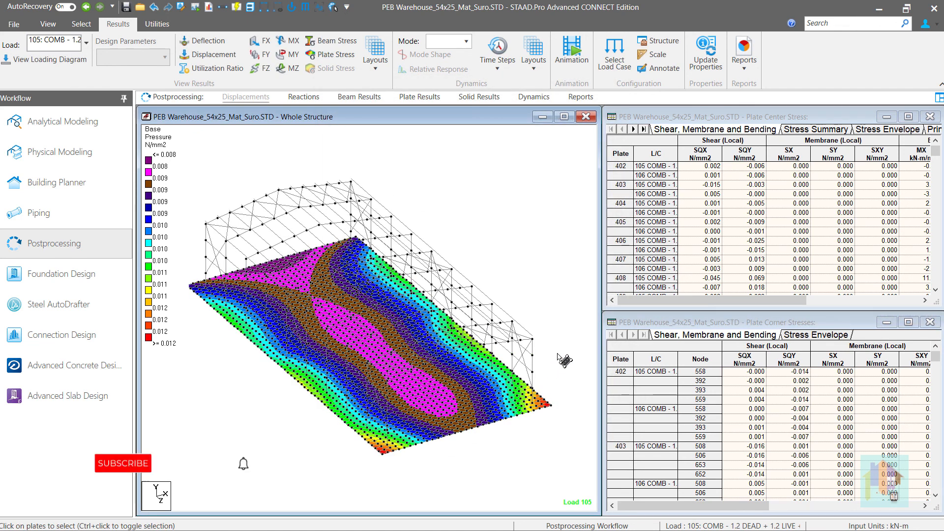
pyautogui.scroll(1, 557, 354)
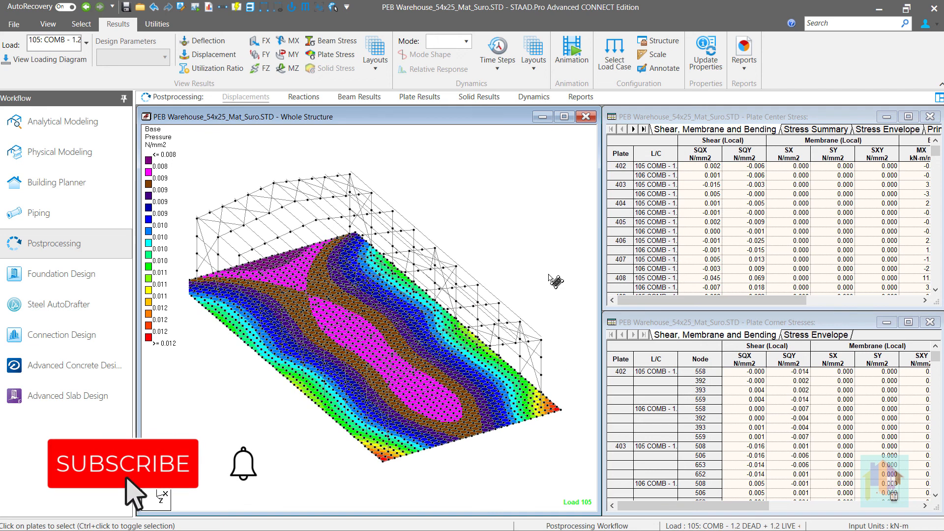
# Return to analytical modelling, open the Mat parametric model, and examine its boundary at Point/Edge 2.
pyautogui.click(82, 123)
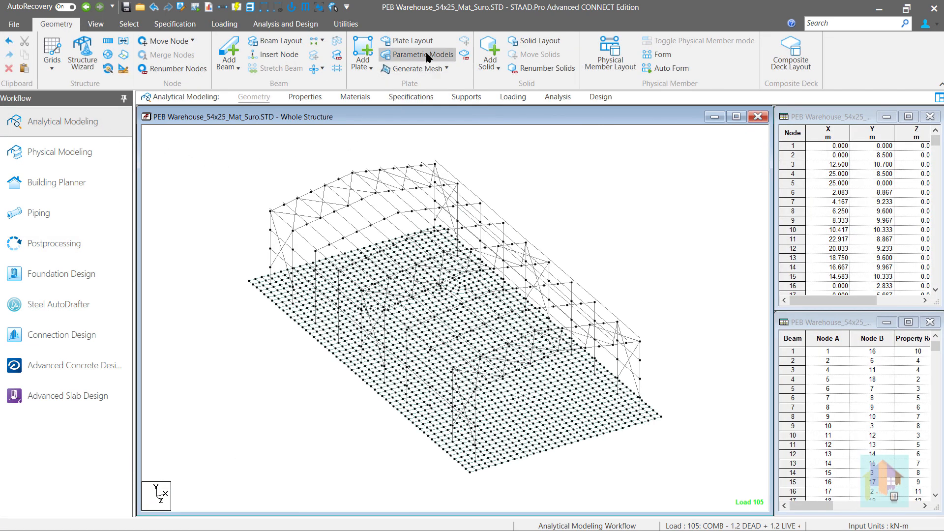
pyautogui.click(421, 55)
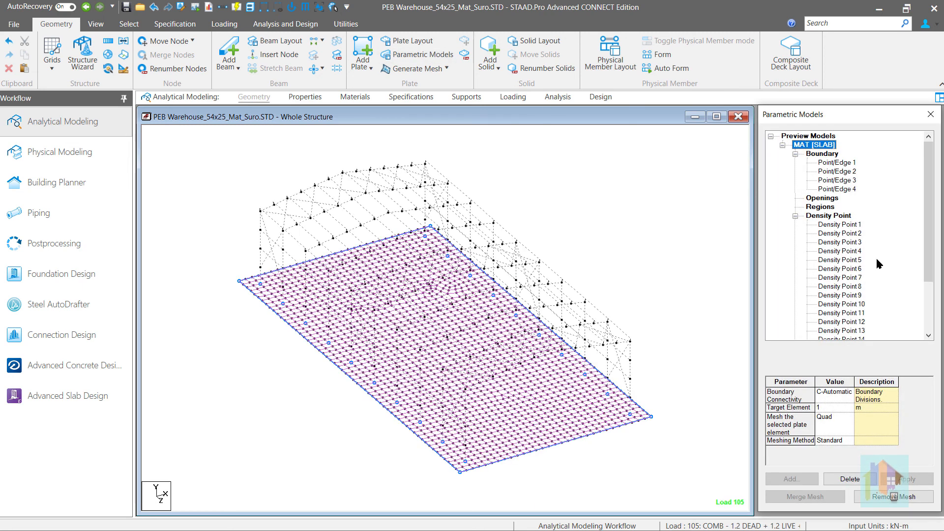
pyautogui.moveTo(929, 235)
pyautogui.mouseDown()
pyautogui.moveTo(935, 290)
pyautogui.moveTo(936, 241)
pyautogui.mouseUp()
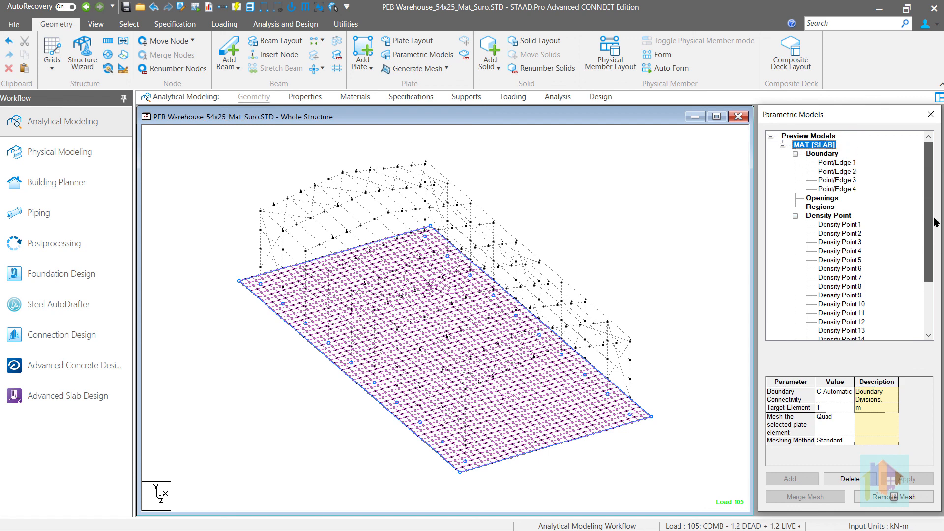
pyautogui.click(847, 172)
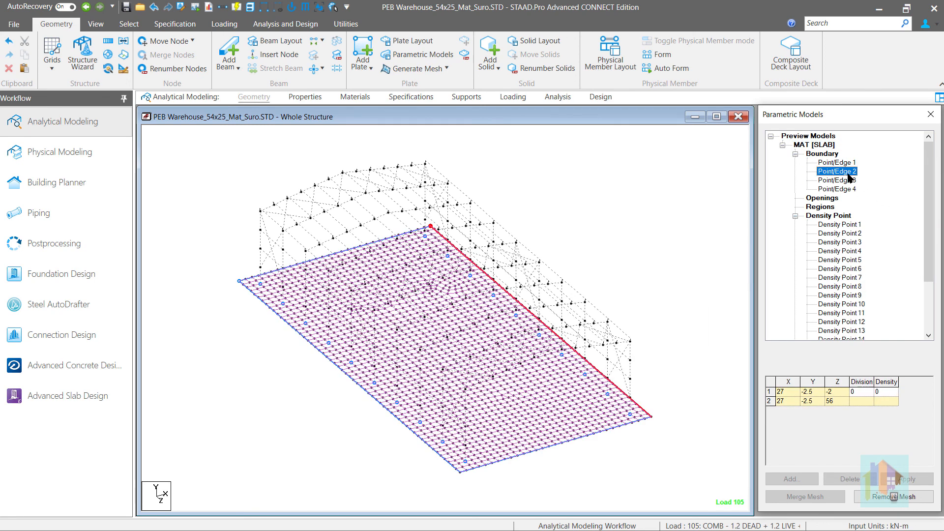